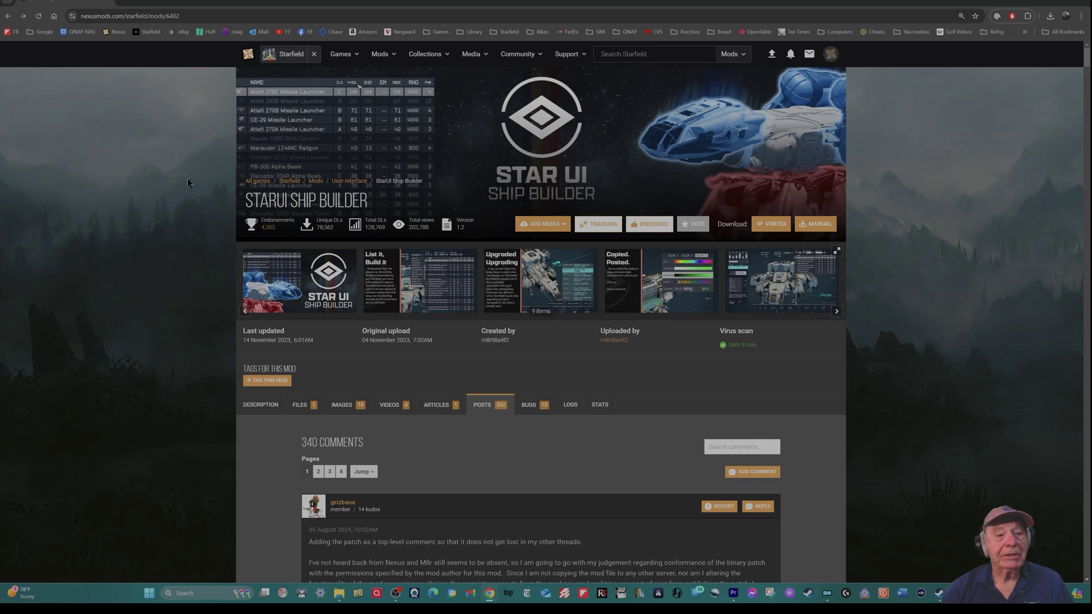
Step: Download StarUI-Patch.zip through the Dropbox link in the first mod comment without logging in, saving it to Downloads
scroll(353, 225, "down", 1)
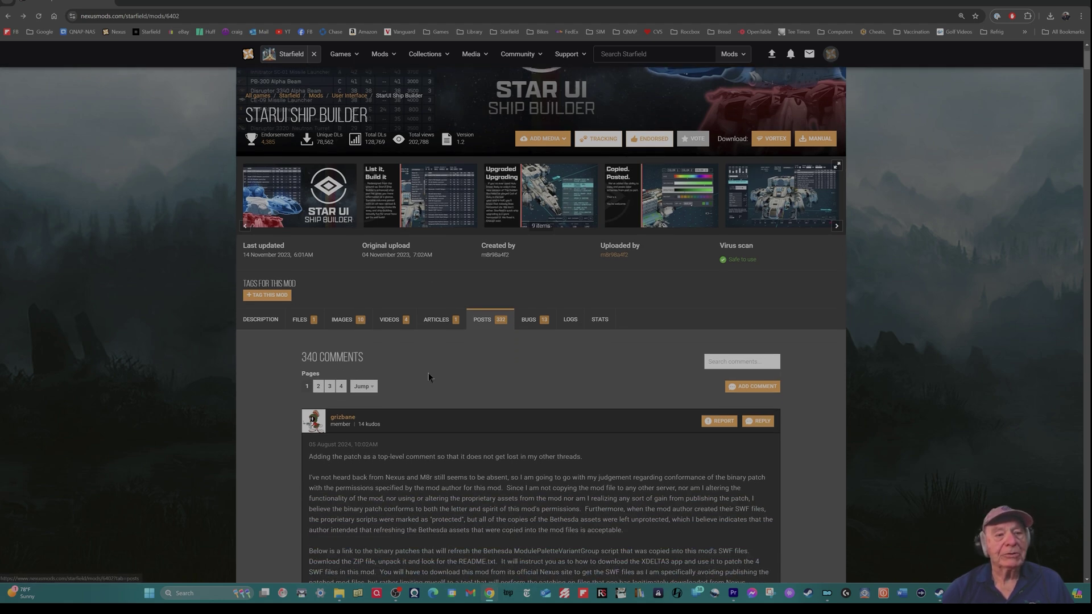
scroll(400, 398, "down", 1)
scroll(432, 326, "down", 1)
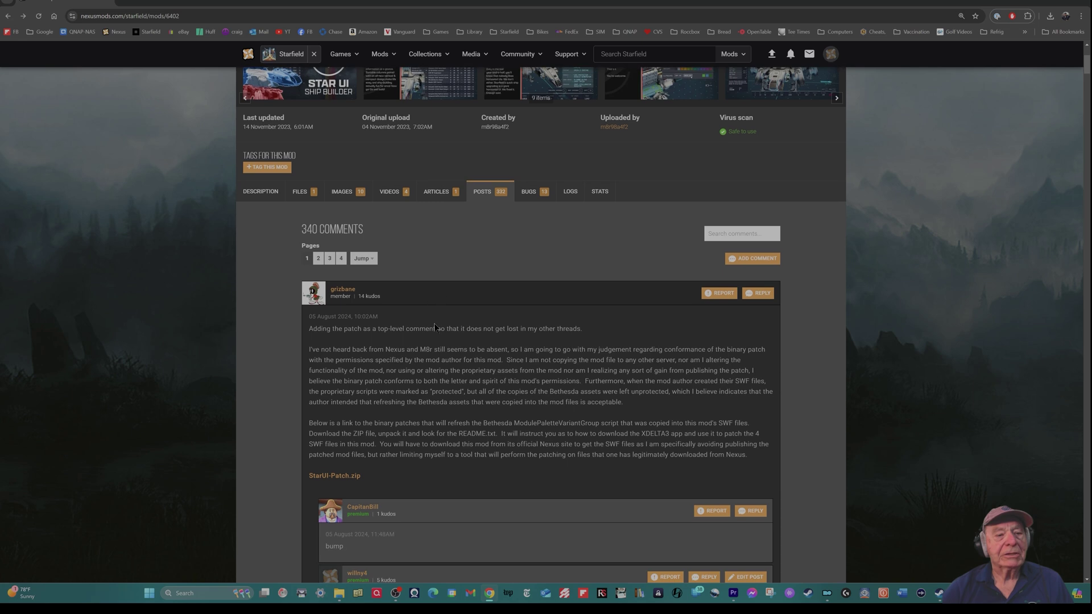
left_click(335, 477)
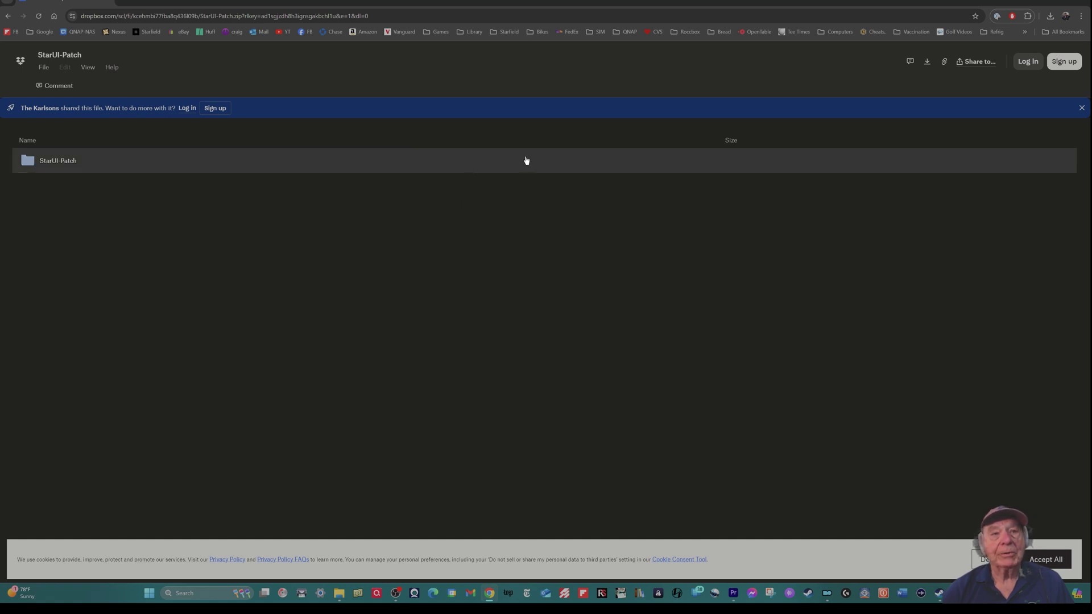
left_click(927, 63)
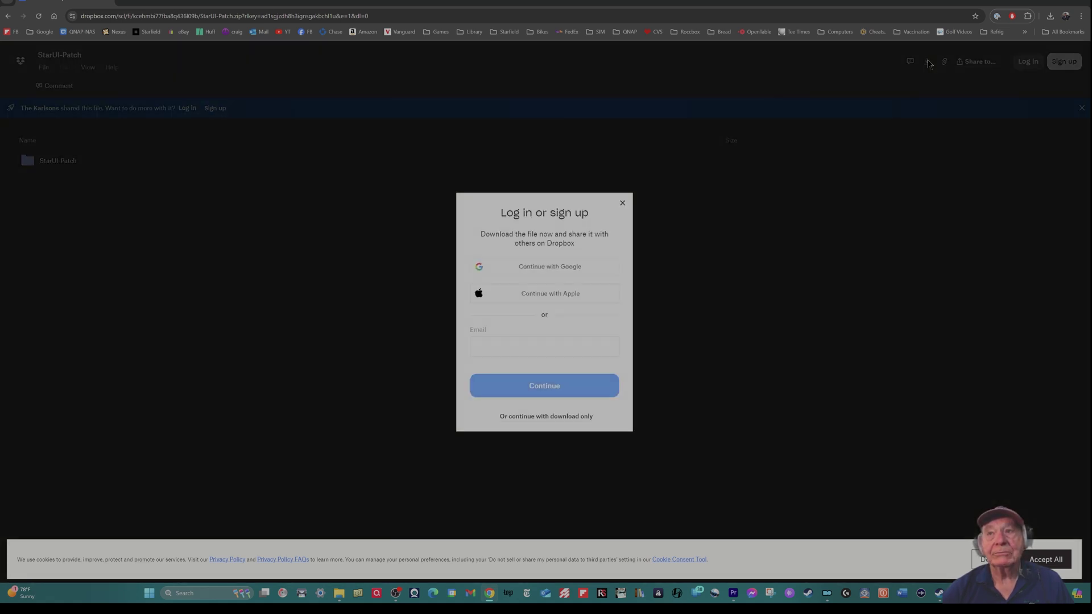
left_click(552, 419)
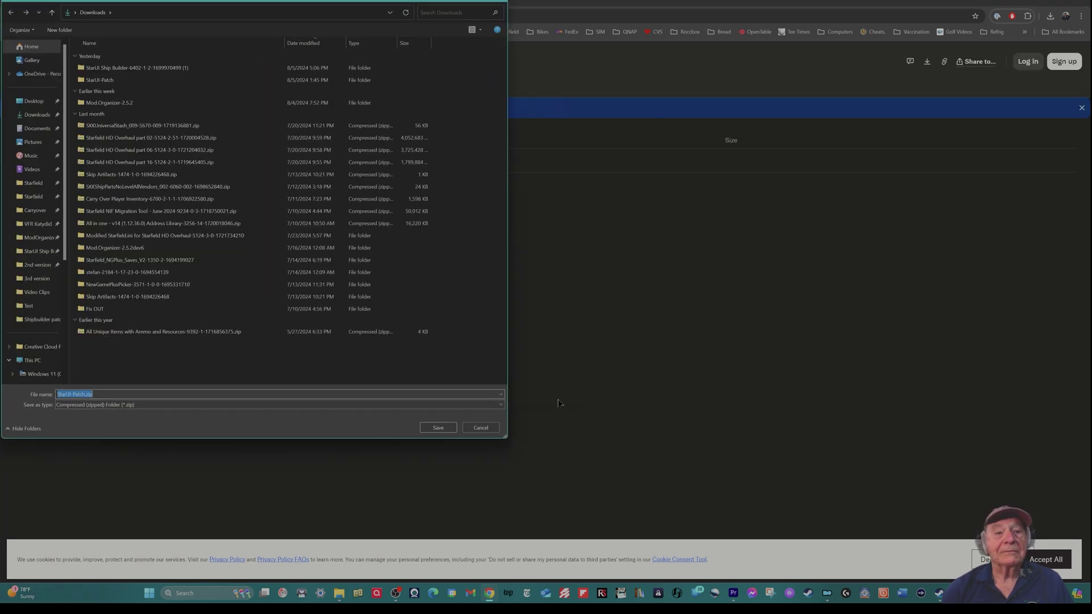
left_click(438, 425)
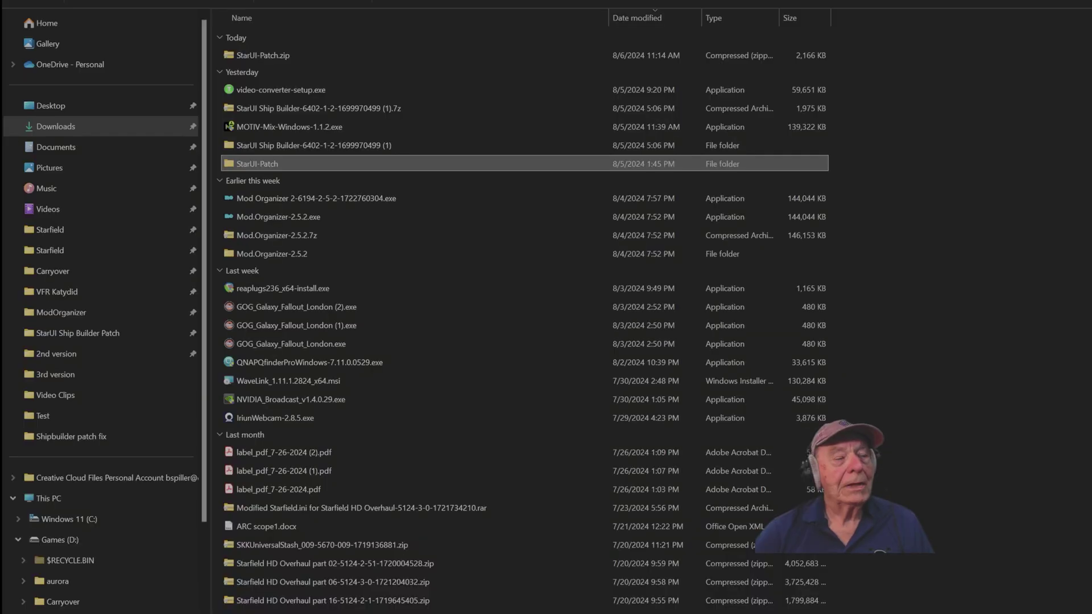
Step: Open the StarUI-Patch folder in Downloads, inspect its patched subfolder, and return to the main patch folder
double_click(419, 164)
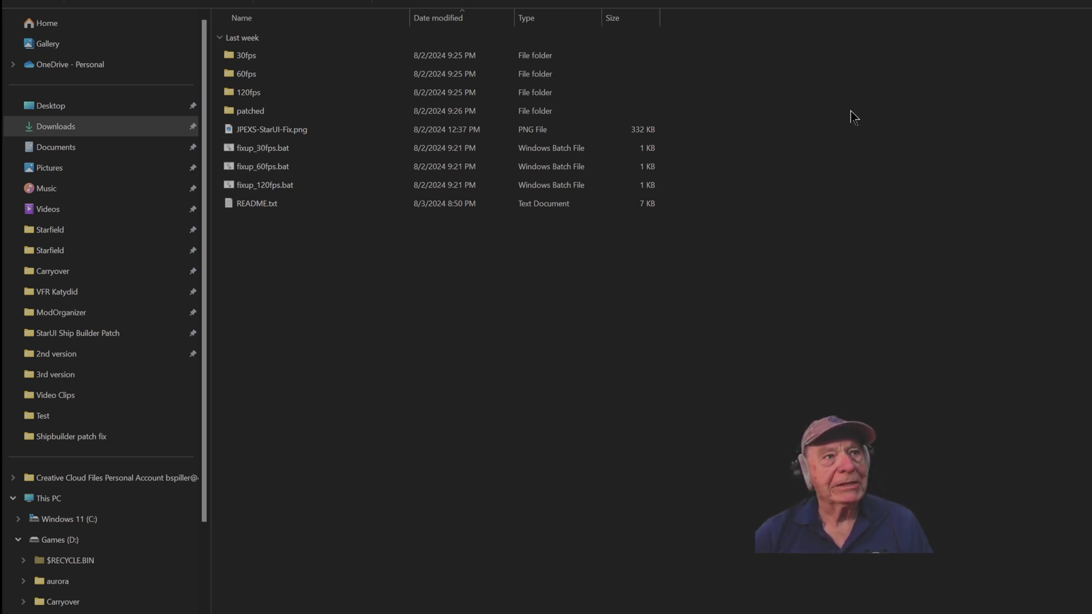
double_click(291, 115)
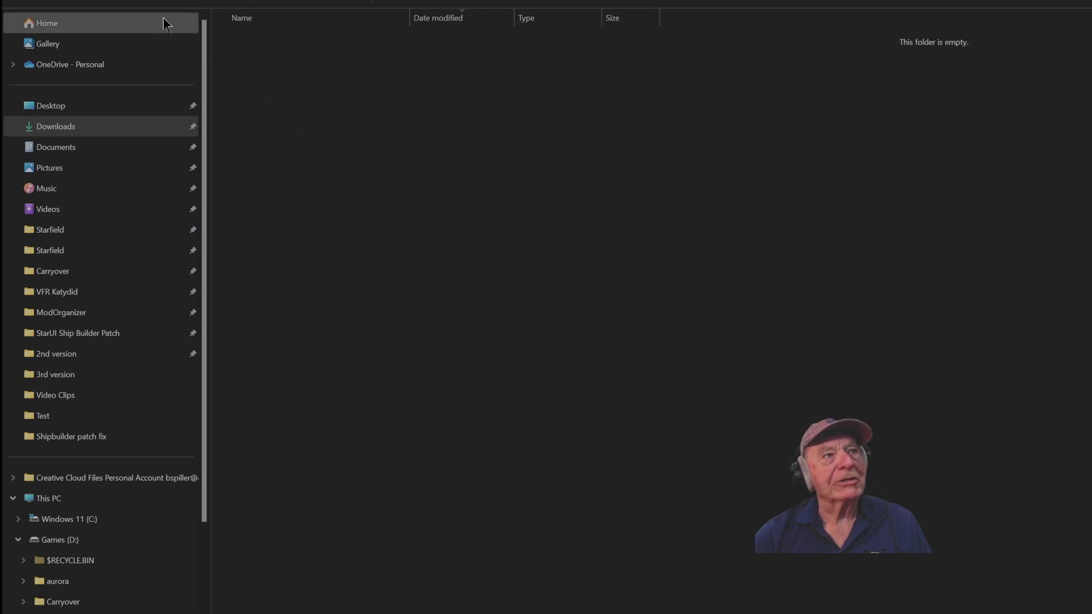
key("alt+Left")
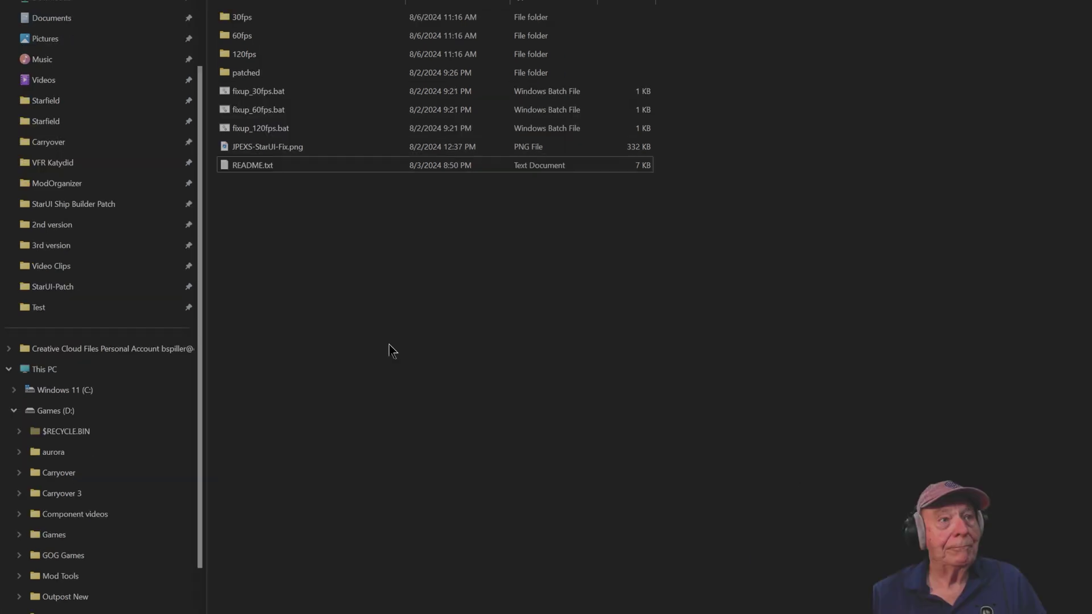
Step: Open README.txt from the patch folder and read through the numbered patching instructions
left_click(280, 168)
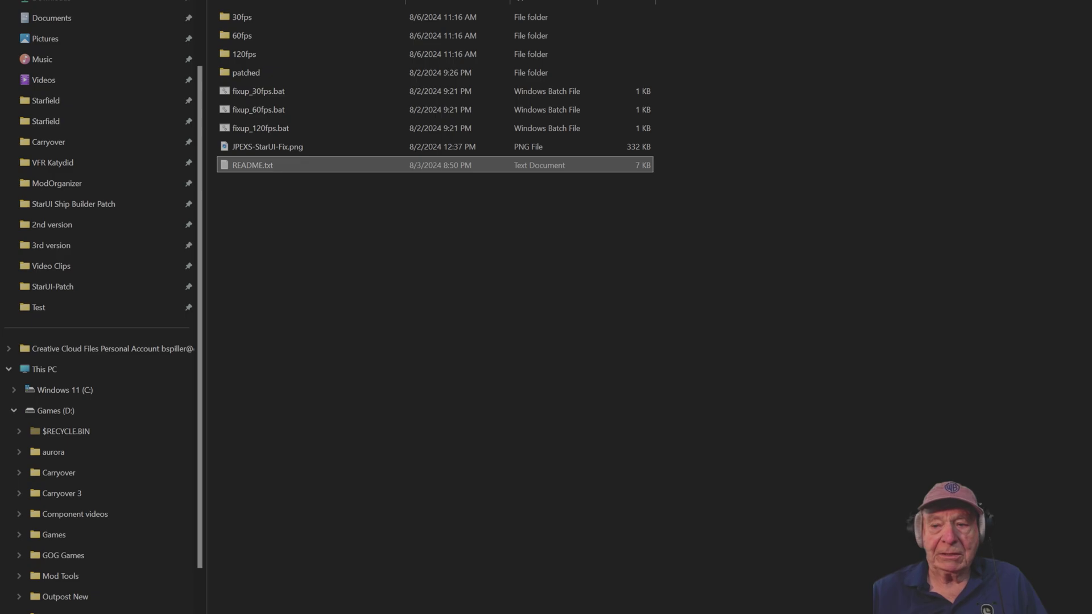
key("alt+Tab")
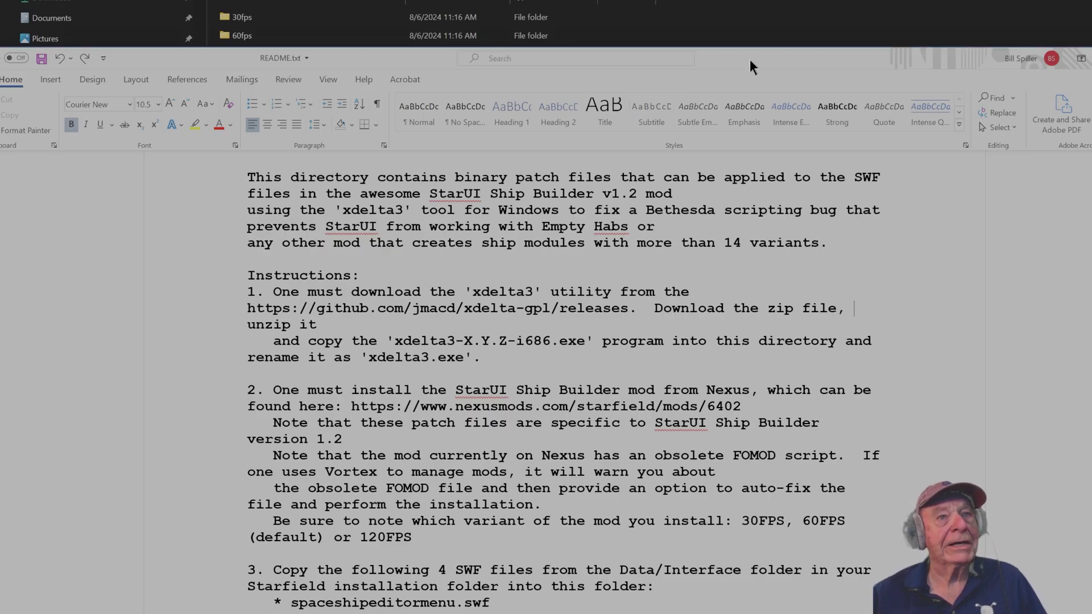
left_click_drag(749, 60, 689, 15)
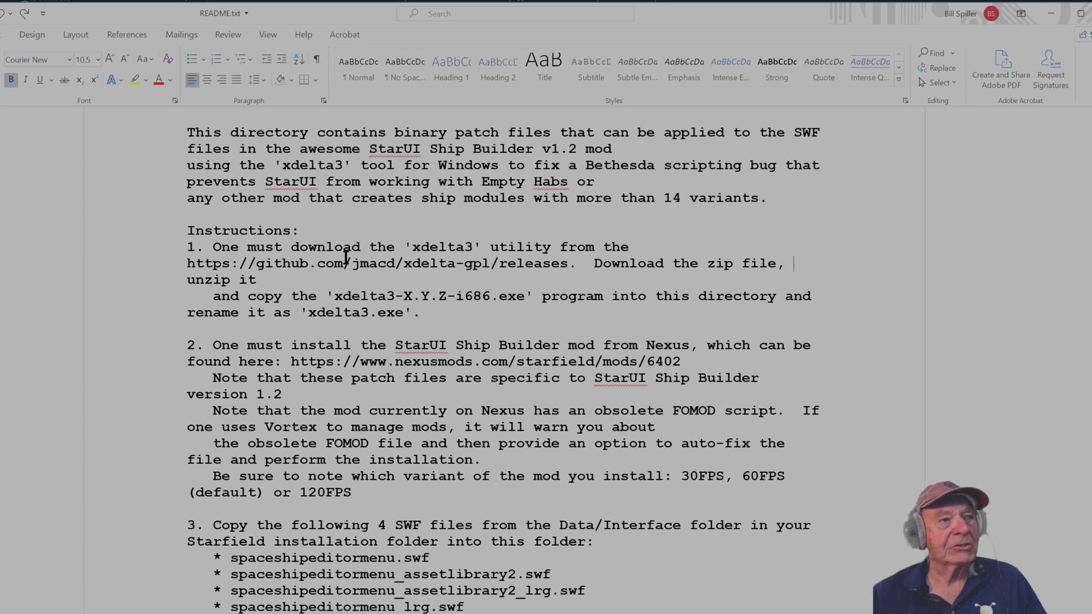
scroll(398, 442, "down", 2)
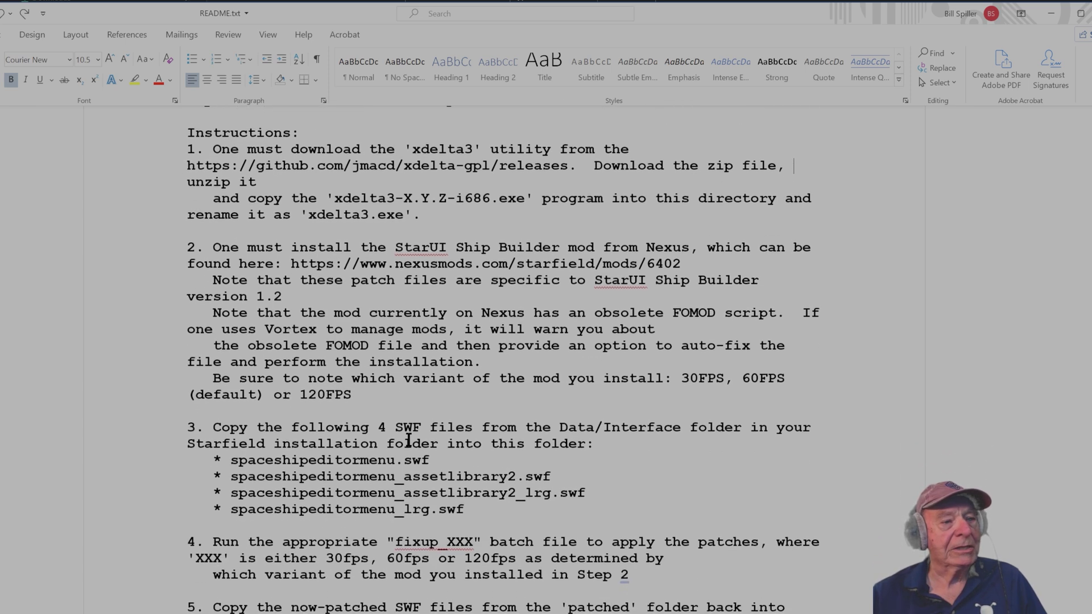
scroll(408, 441, "down", 7)
scroll(408, 433, "up", 5)
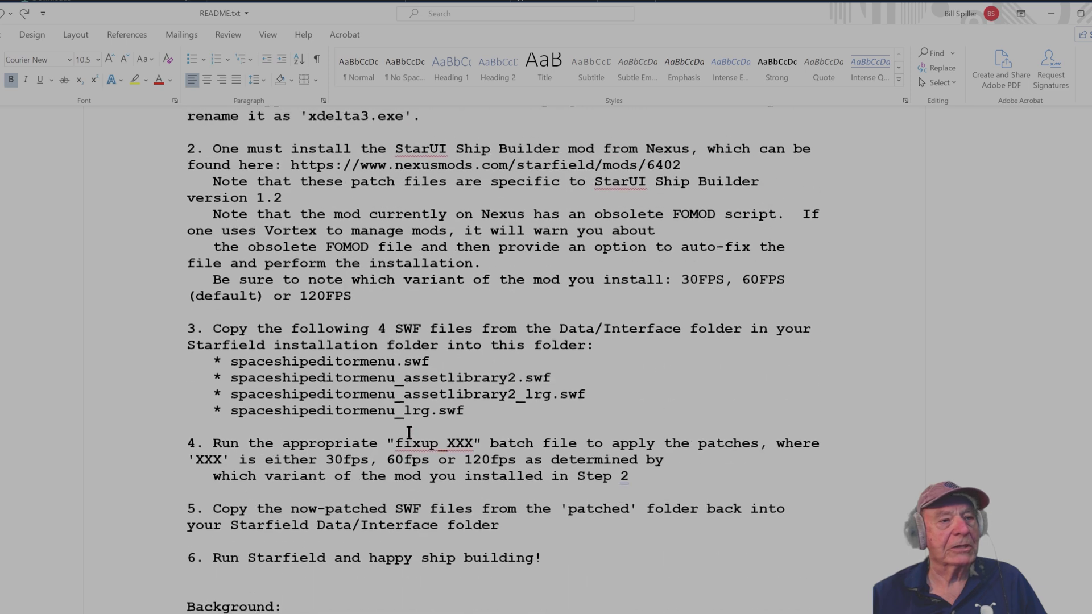
scroll(408, 433, "up", 5)
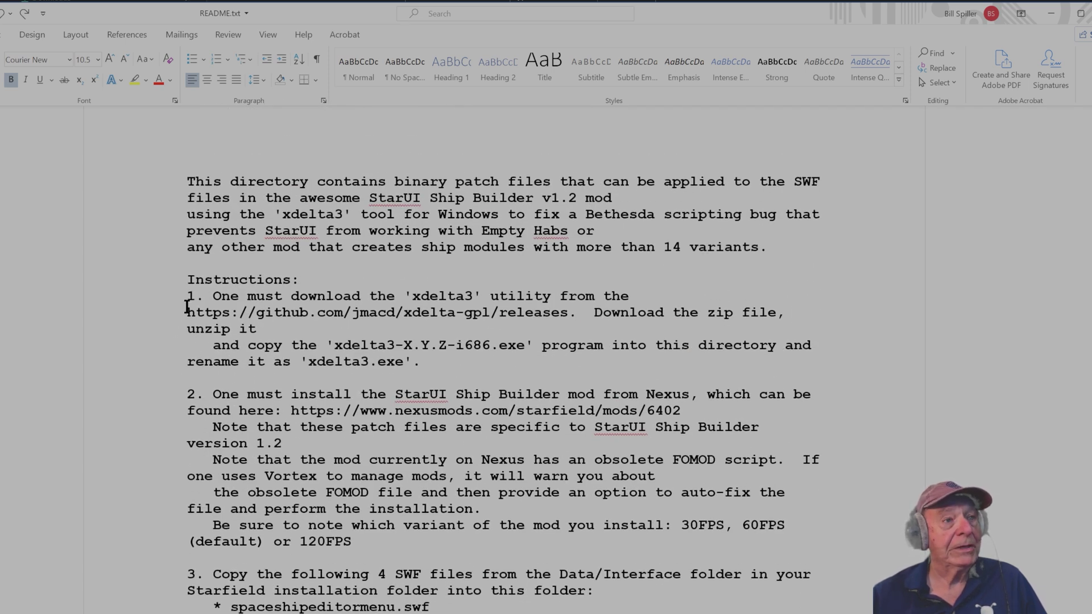
Step: Copy the xdelta releases URL from instruction 1 of the README and switch to that GitHub page in Chrome
left_click_drag(187, 312, 542, 316)
right_click(538, 313)
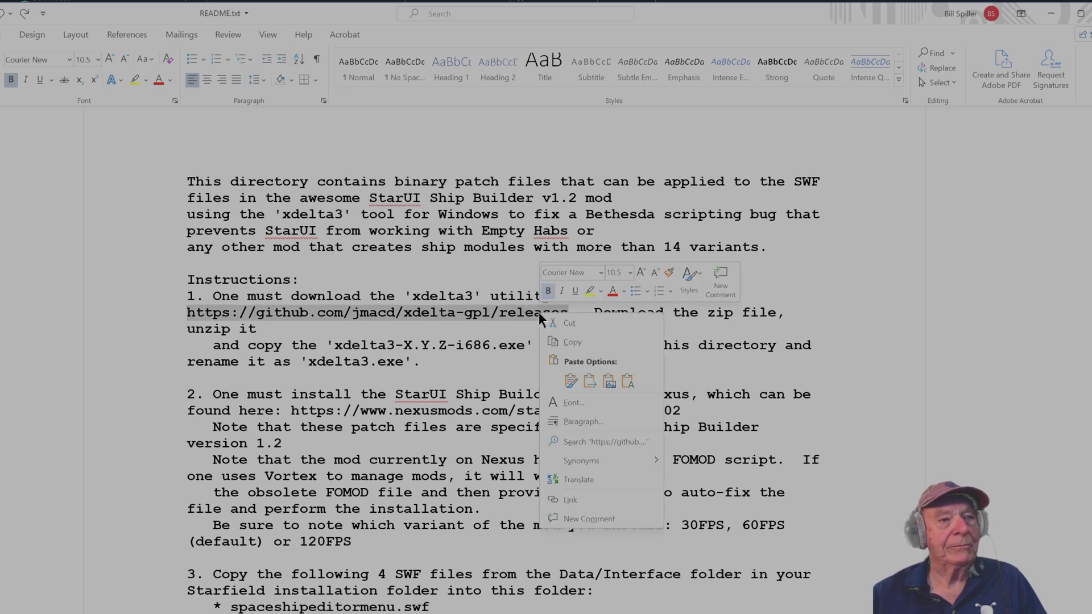
left_click(571, 340)
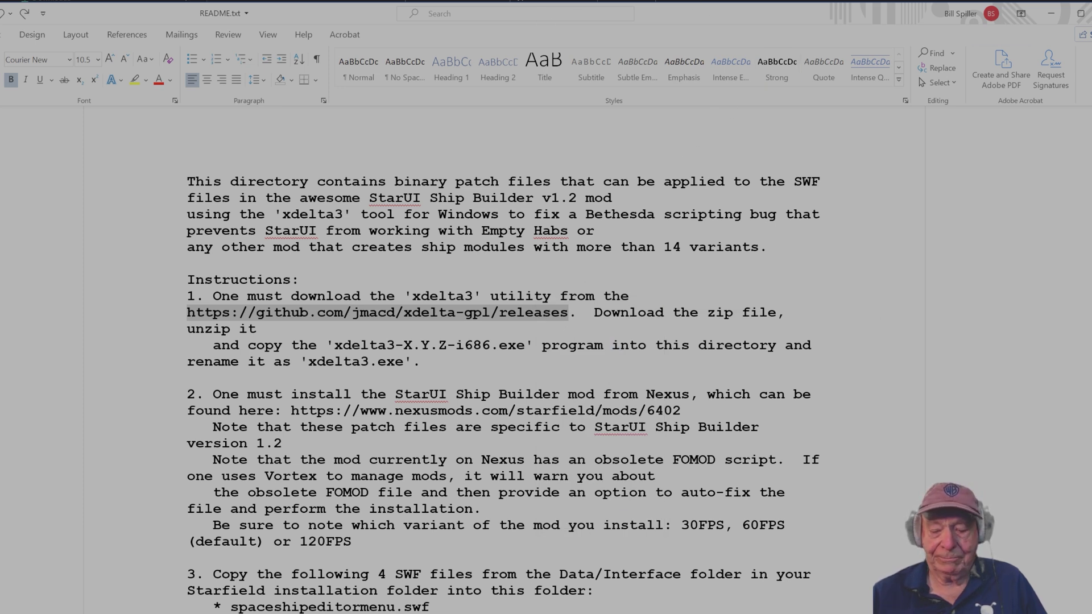
left_click(489, 596)
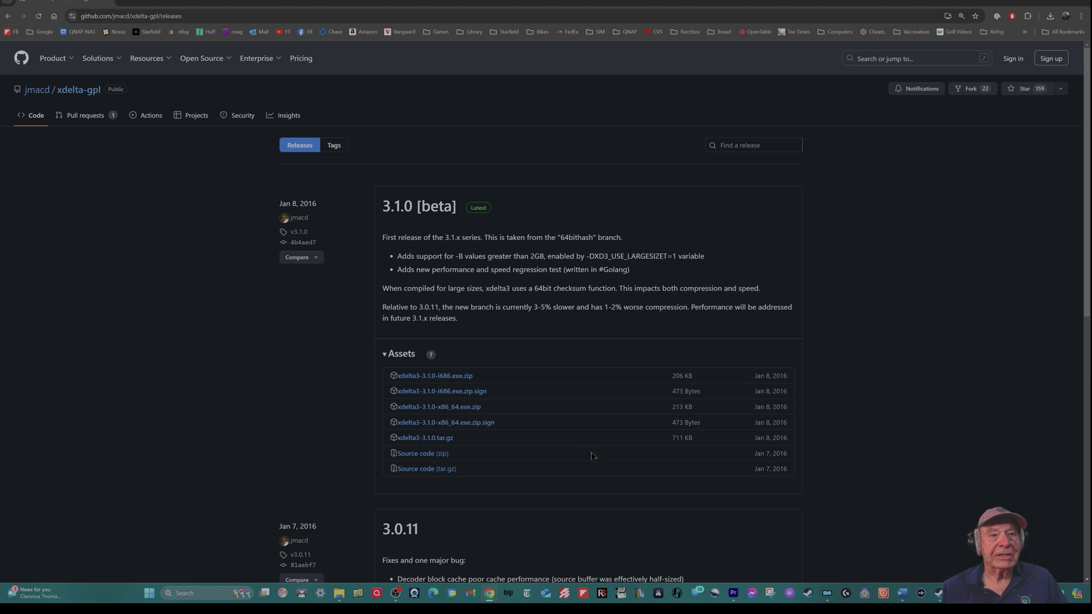
Step: Download xdelta3-3.1.0-i686.exe.zip from the 3.1.0 beta release assets into the Downloads folder
right_click(445, 379)
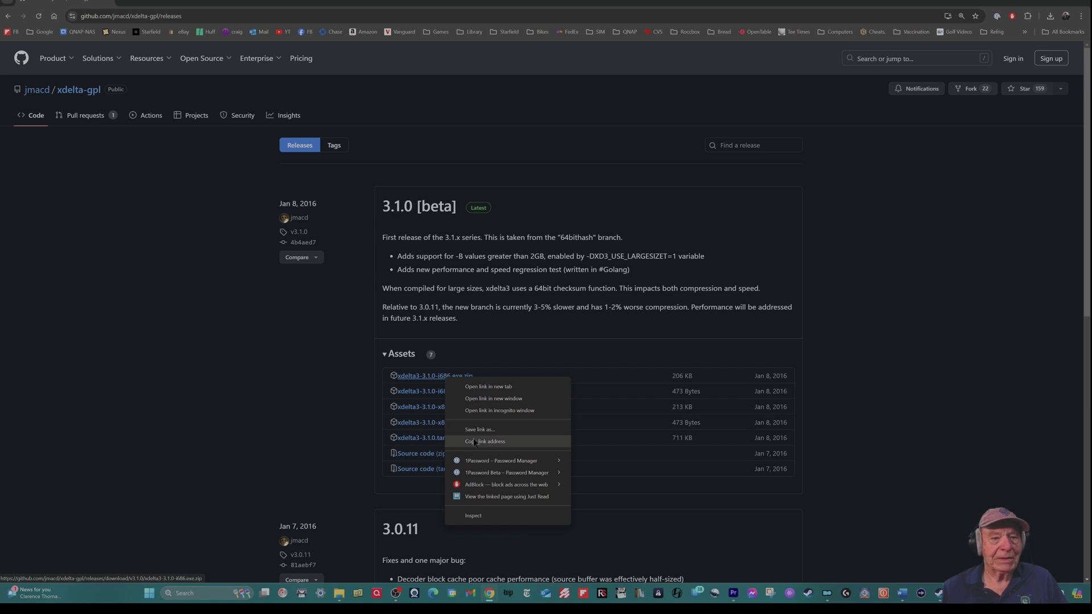
left_click(431, 382)
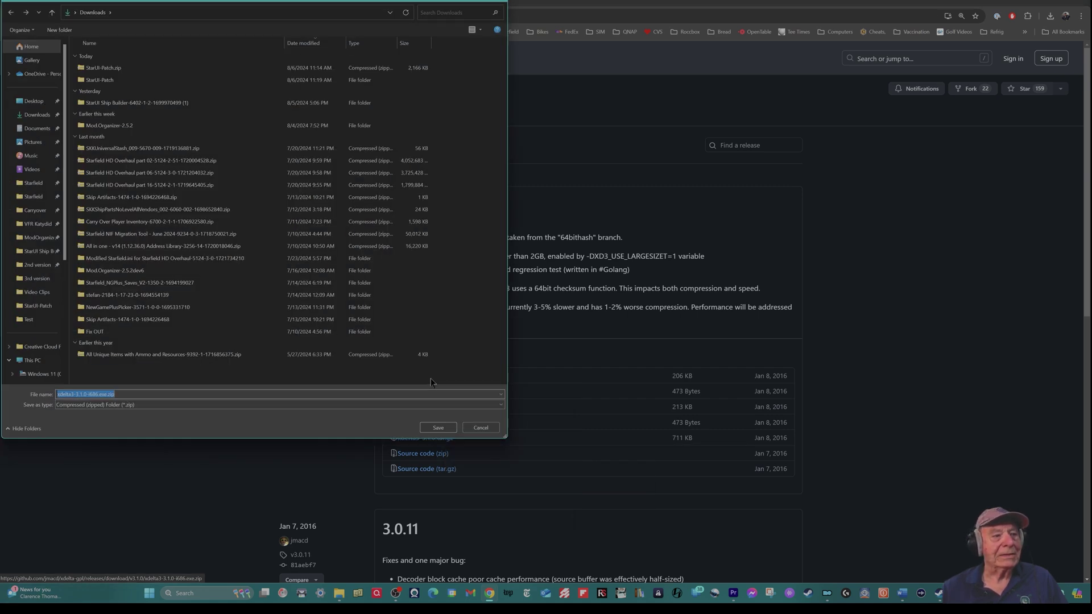
left_click(438, 429)
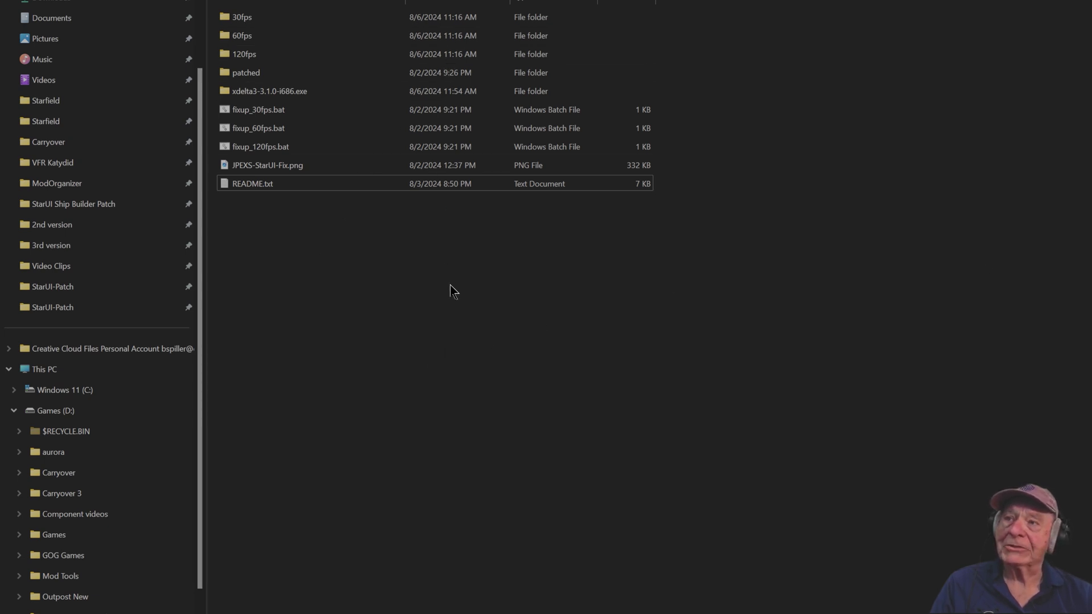
Step: Rename the program inside the xdelta3-3.1.0-i686.exe folder to xdelta3.exe
left_click(312, 92)
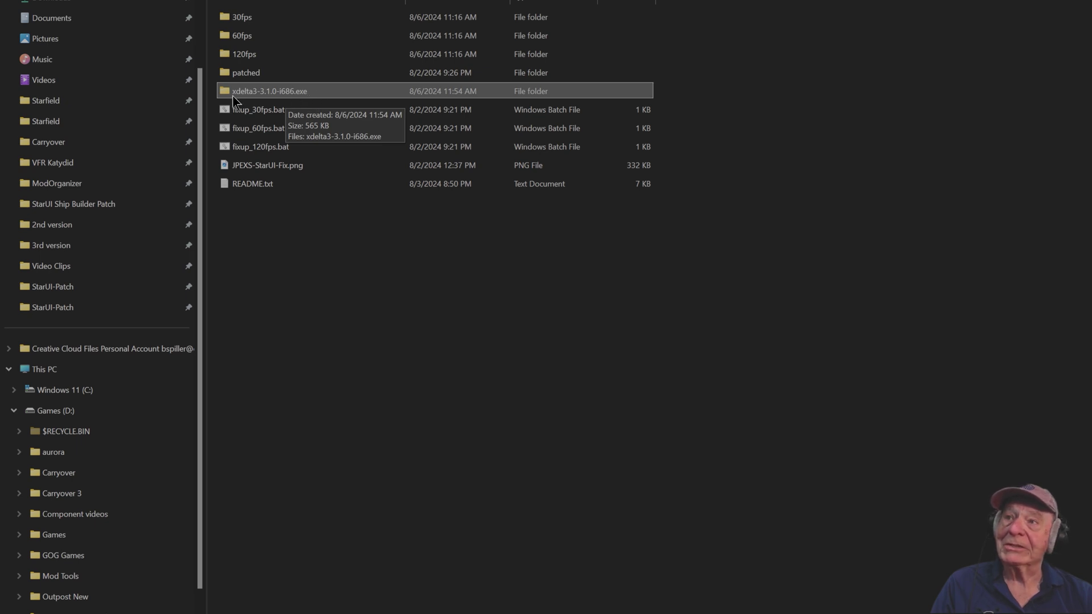
double_click(353, 93)
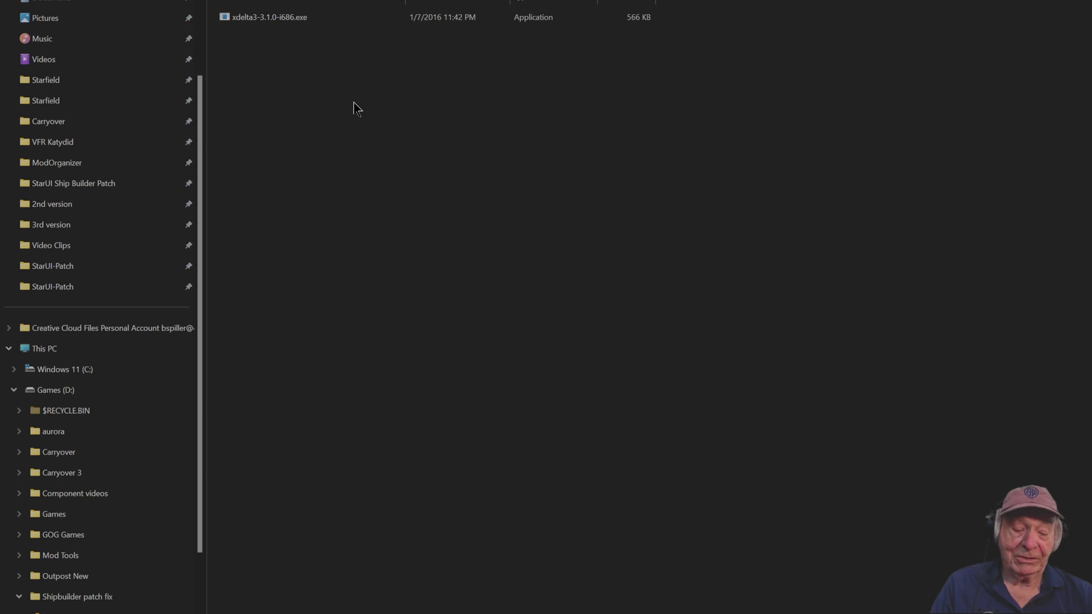
left_click(249, 21)
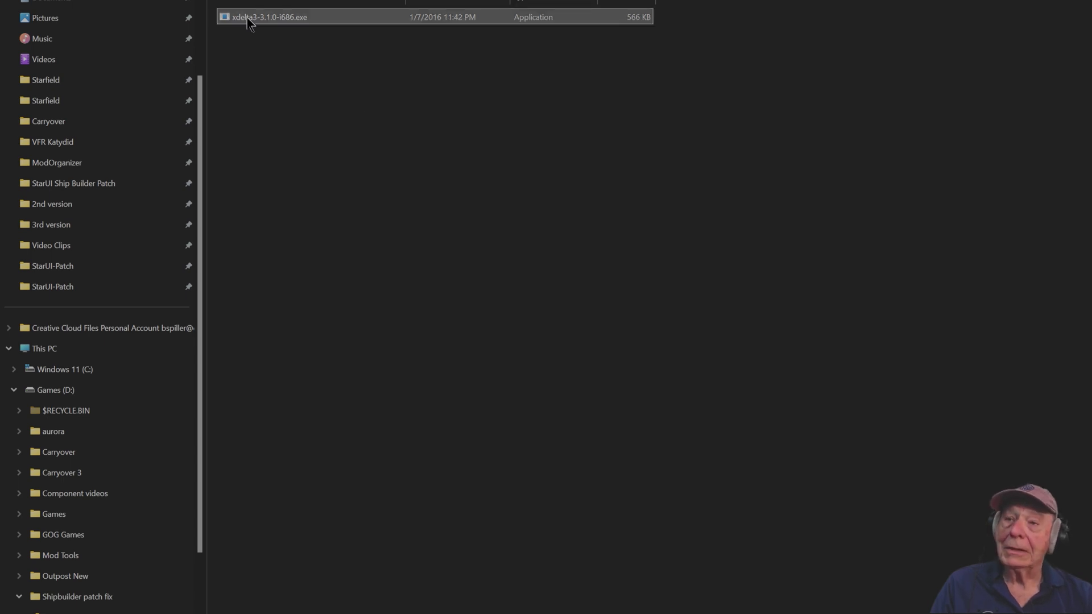
left_click(254, 19)
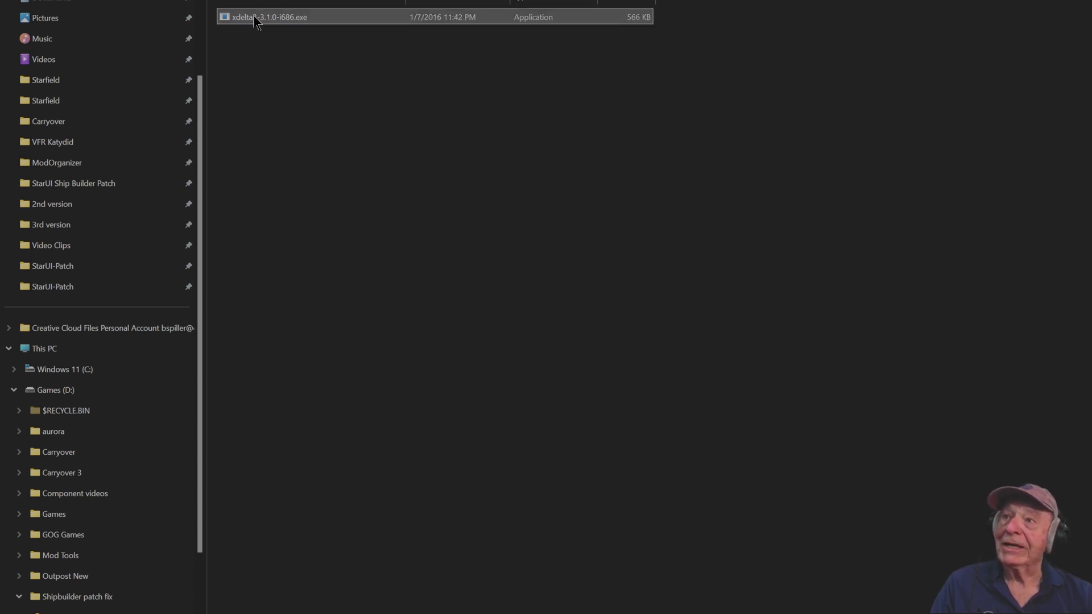
left_click(254, 17)
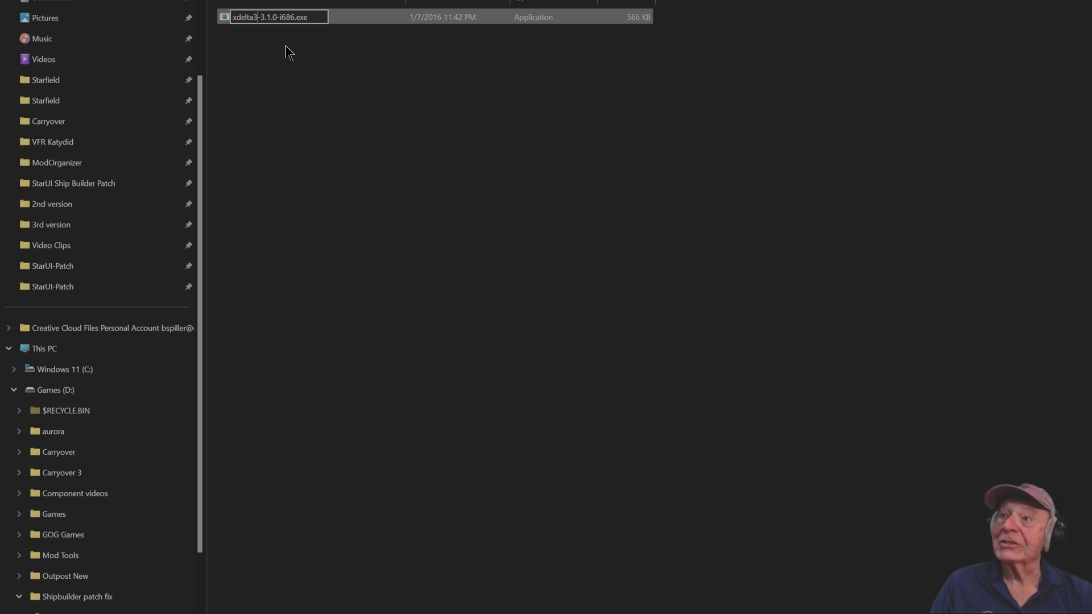
key("Delete")
key("Delete")
key("Delete")
key("Delete")
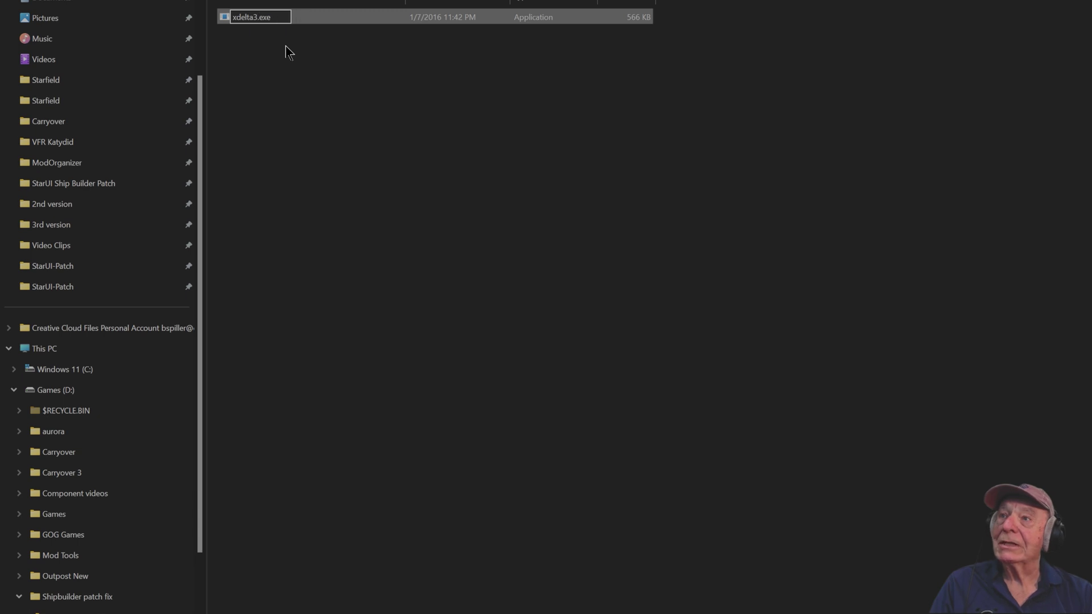
left_click(313, 87)
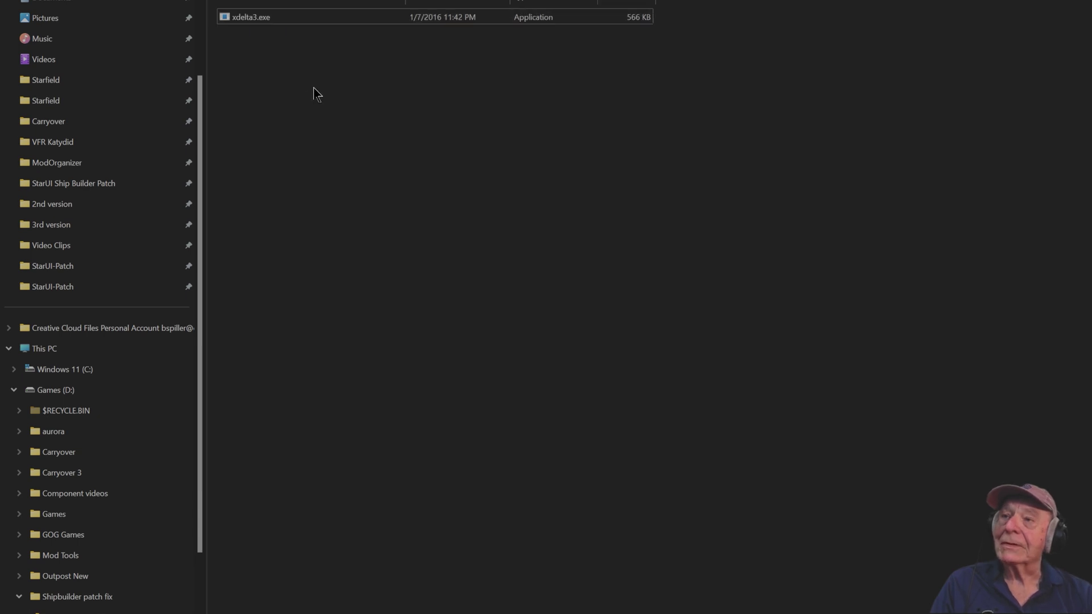
Step: Move xdelta3.exe from its subfolder up into the main patch folder beside README.txt
left_click(284, 18)
right_click(286, 24)
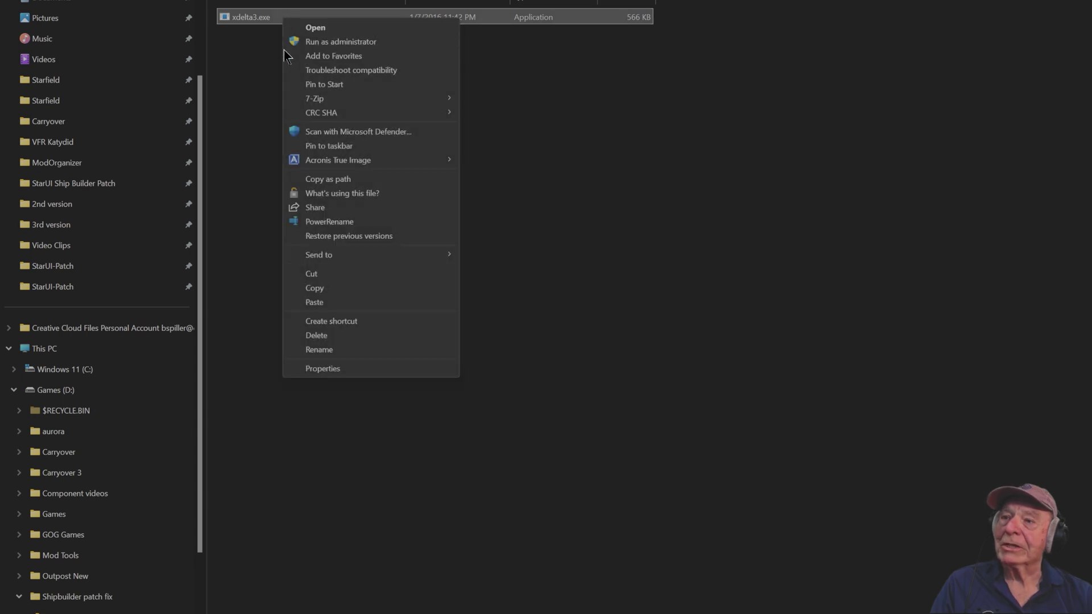
left_click(313, 274)
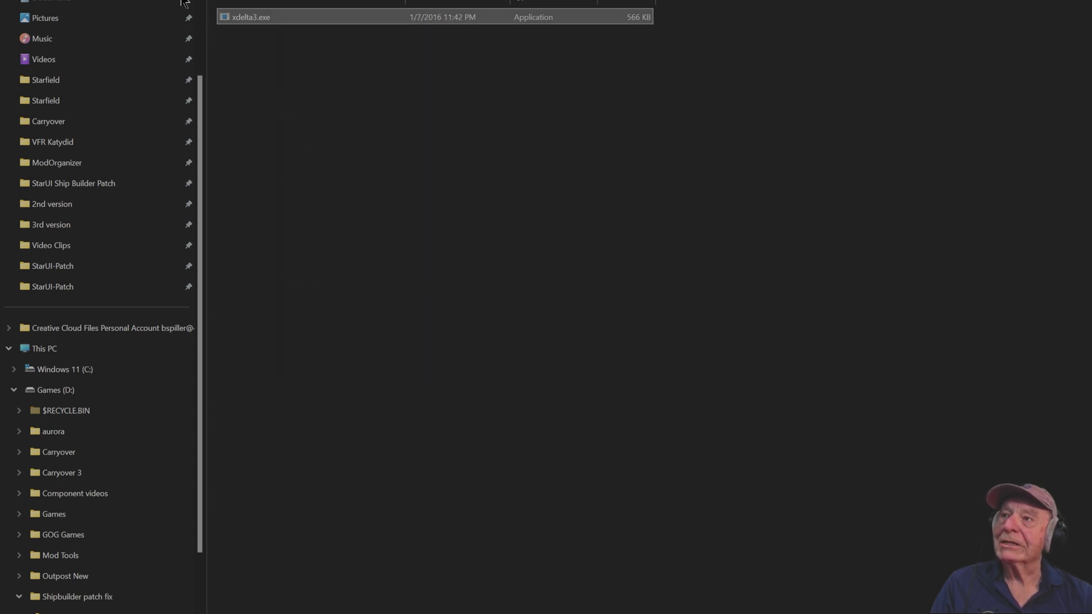
key("alt+Up")
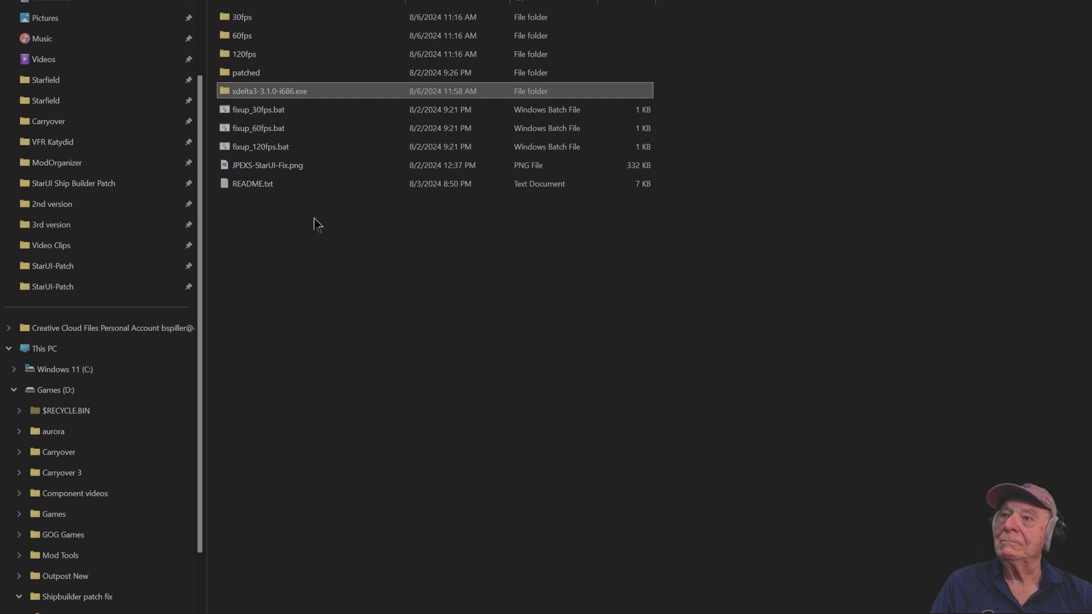
left_click(343, 256)
right_click(343, 252)
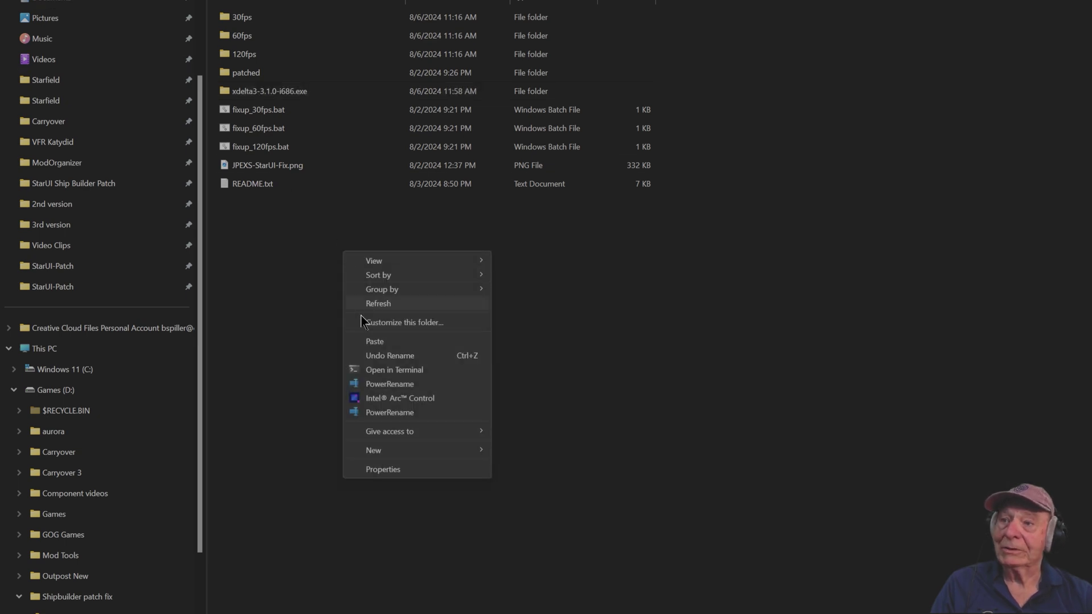
left_click(376, 341)
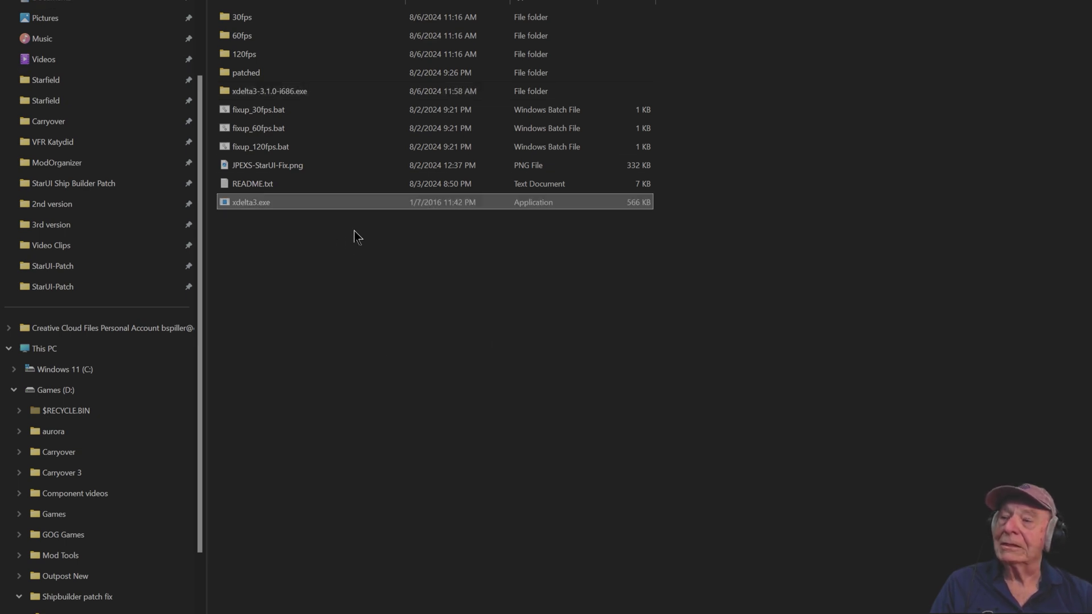
left_click(344, 245)
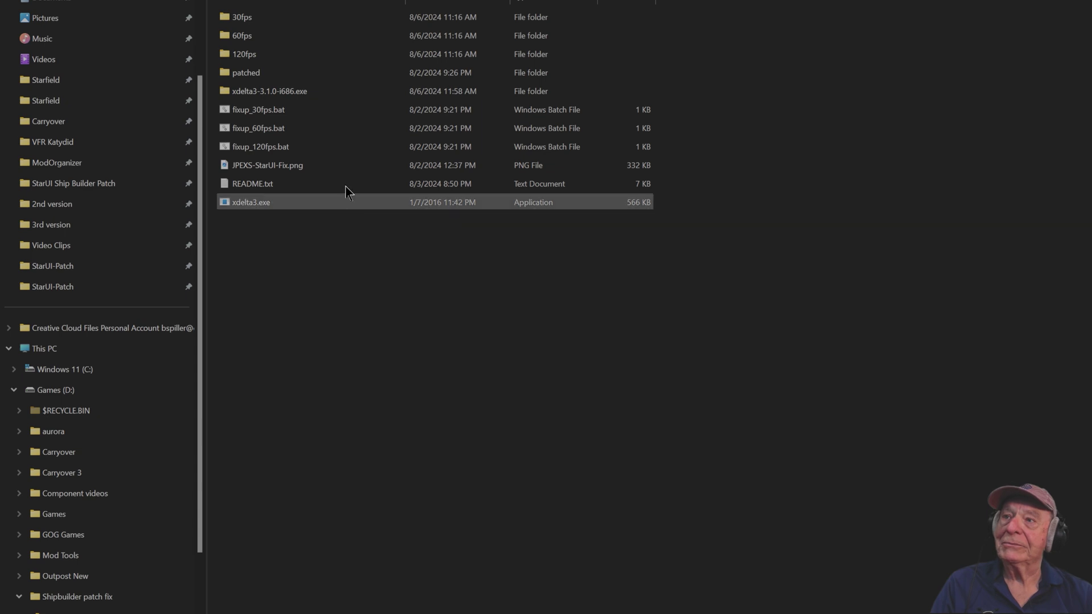
Step: Delete the leftover xdelta3-3.1.0-i686.exe folder from the patch folder
left_click(300, 95)
right_click(301, 94)
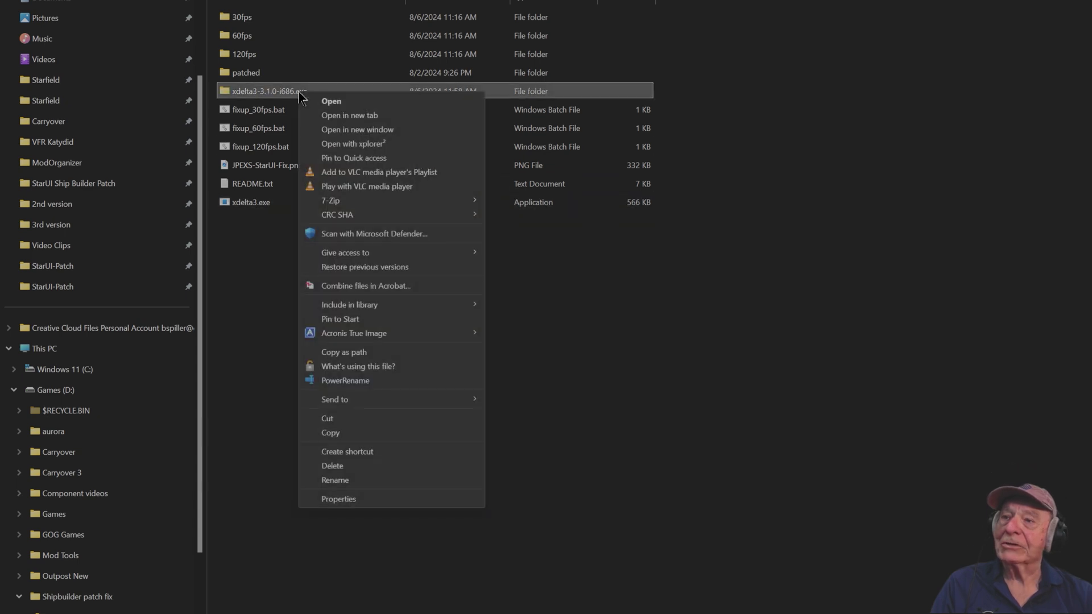
left_click(334, 466)
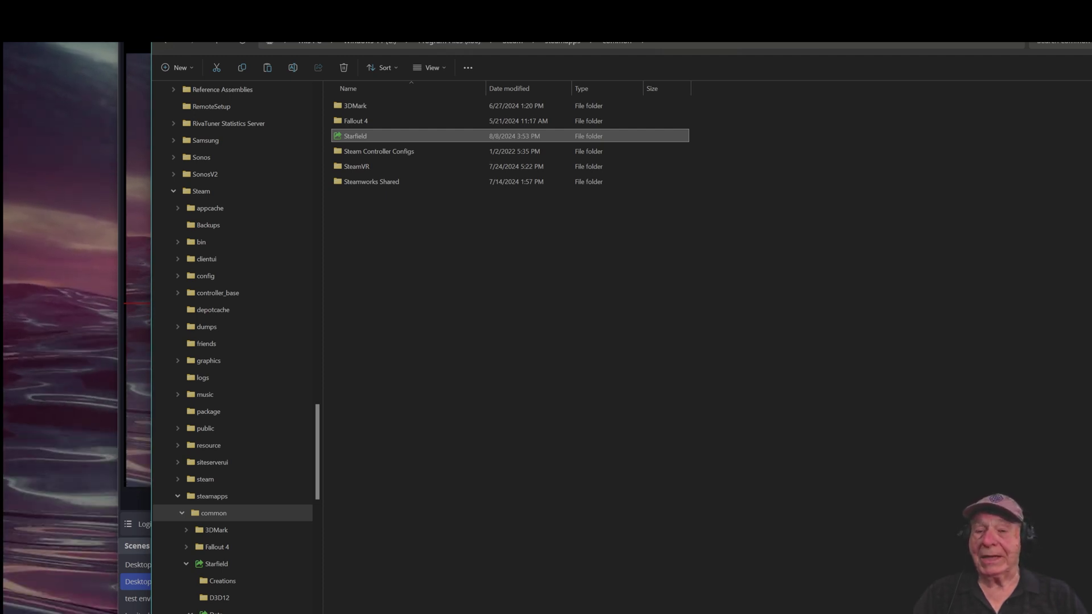
Step: Copy the four spaceshipeditormenu SWF files from the Data\Interface folder of the Steam Starfield installation to the clipboard
double_click(376, 139)
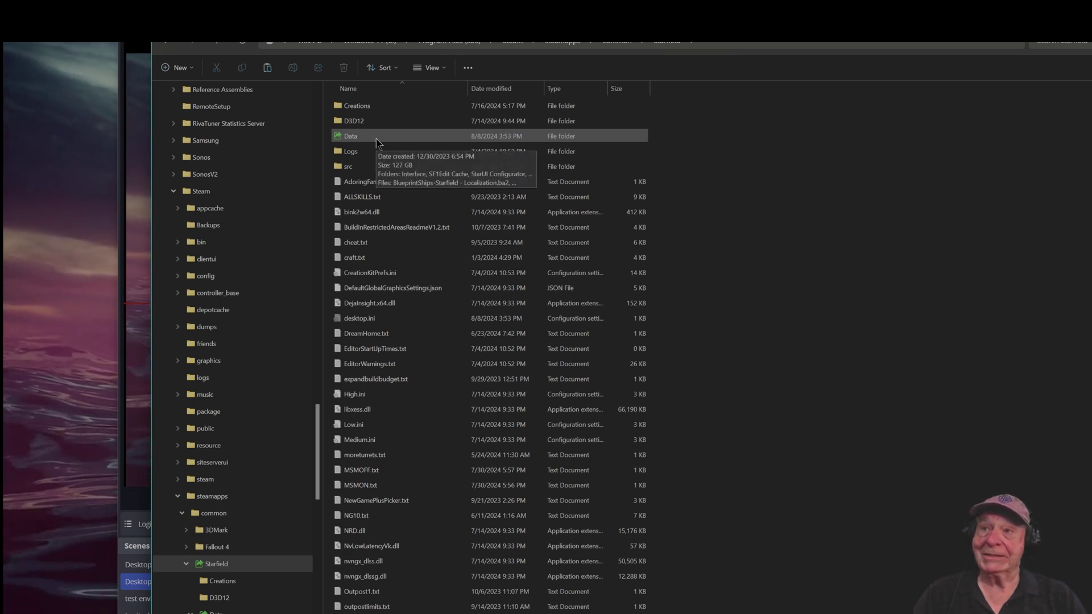
double_click(376, 139)
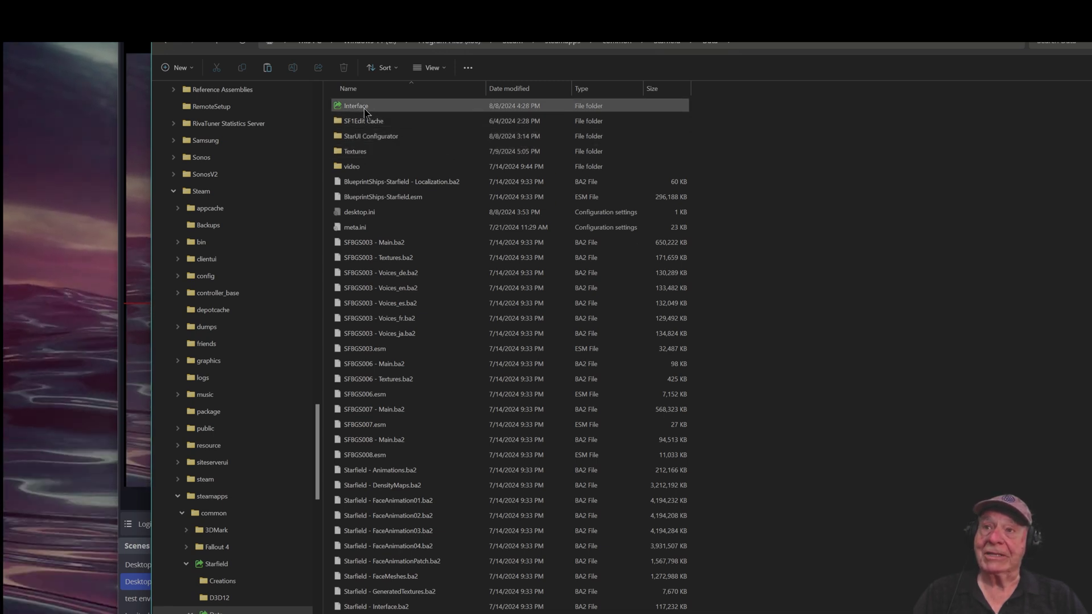
mouse_move(364, 111)
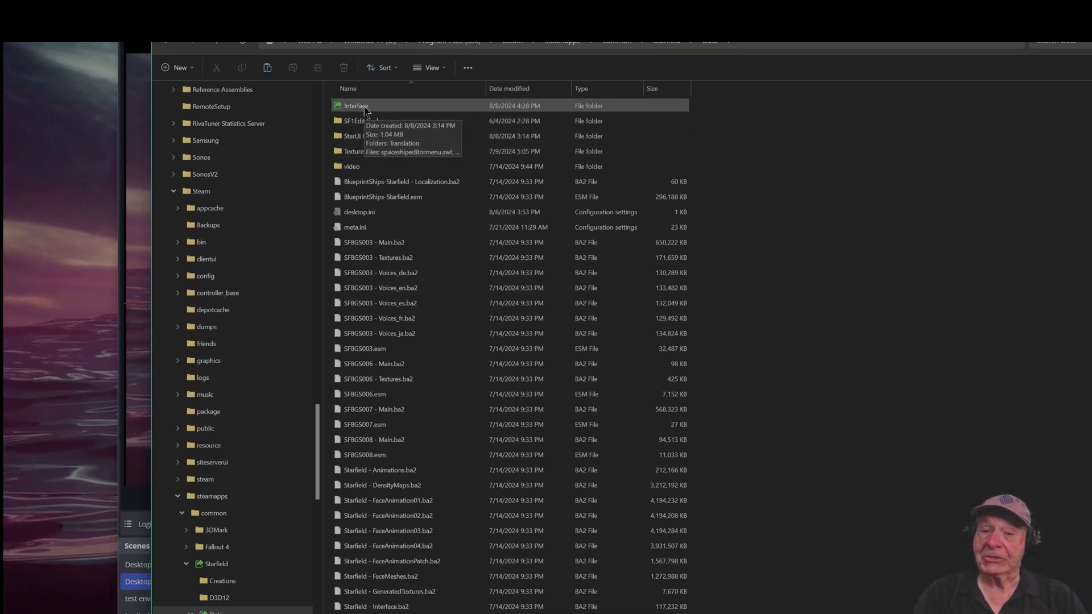
double_click(372, 108)
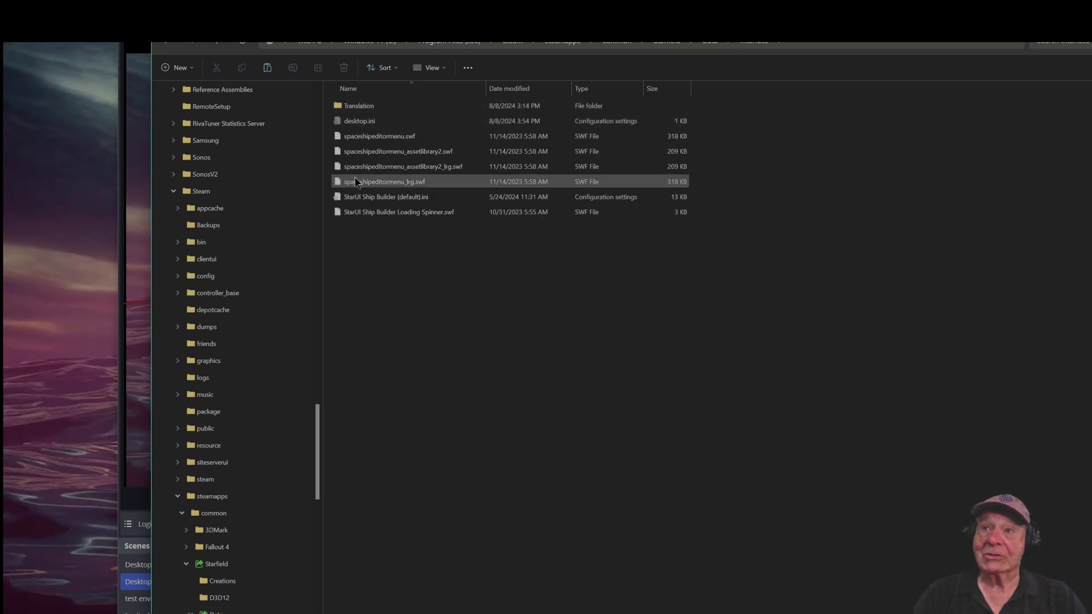
left_click(376, 138)
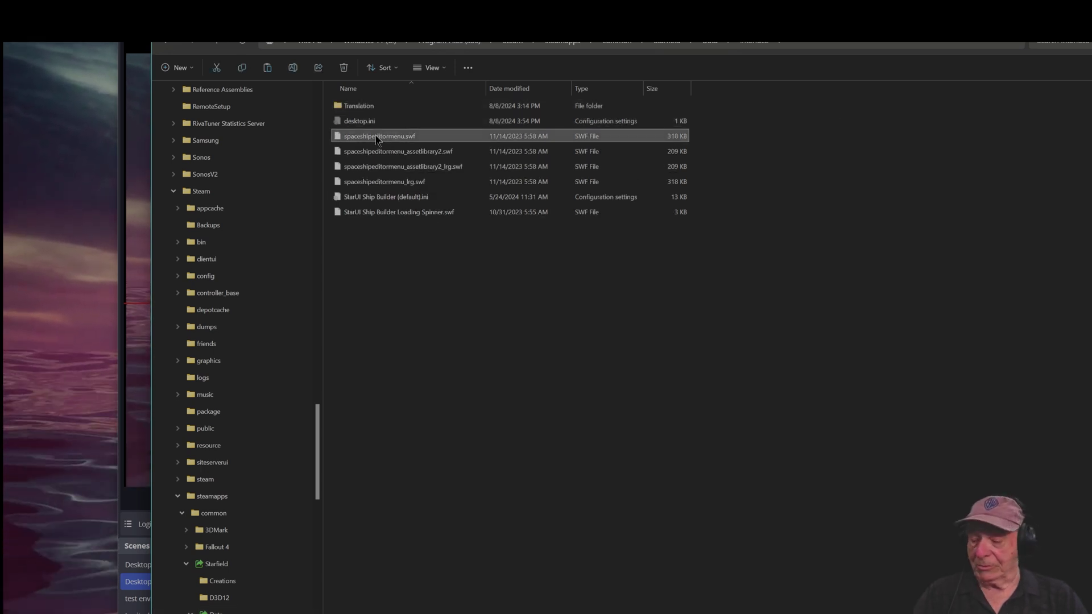
left_click(401, 182, "shift")
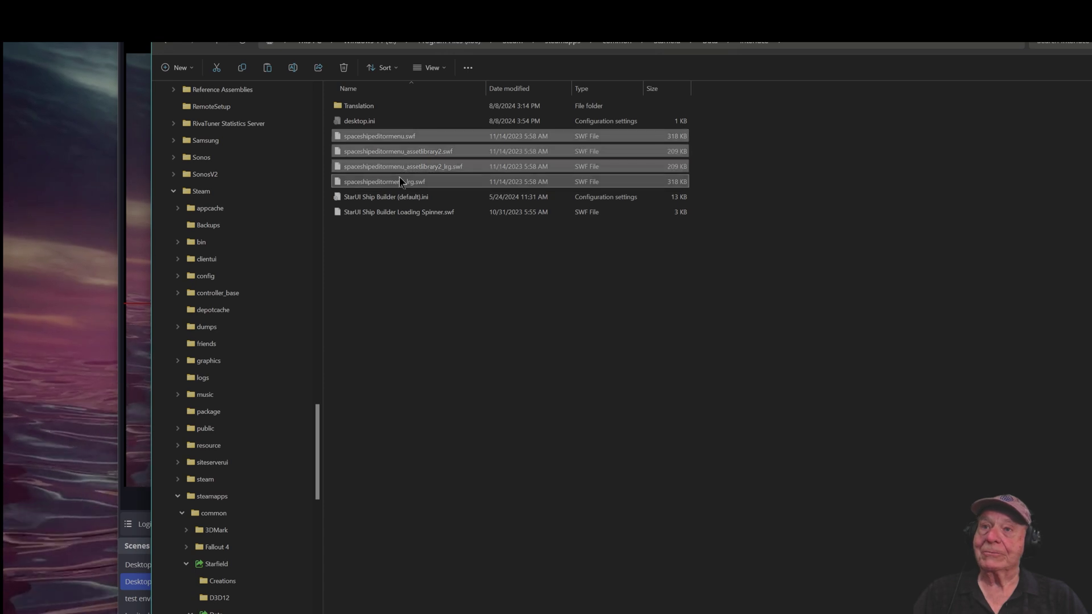
right_click(411, 156)
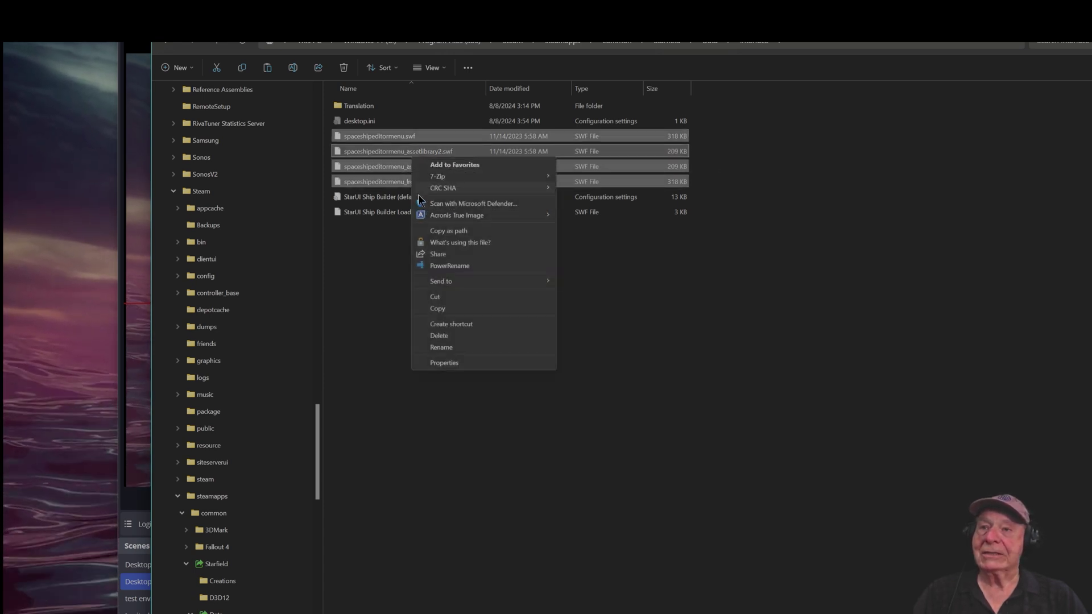
left_click(441, 310)
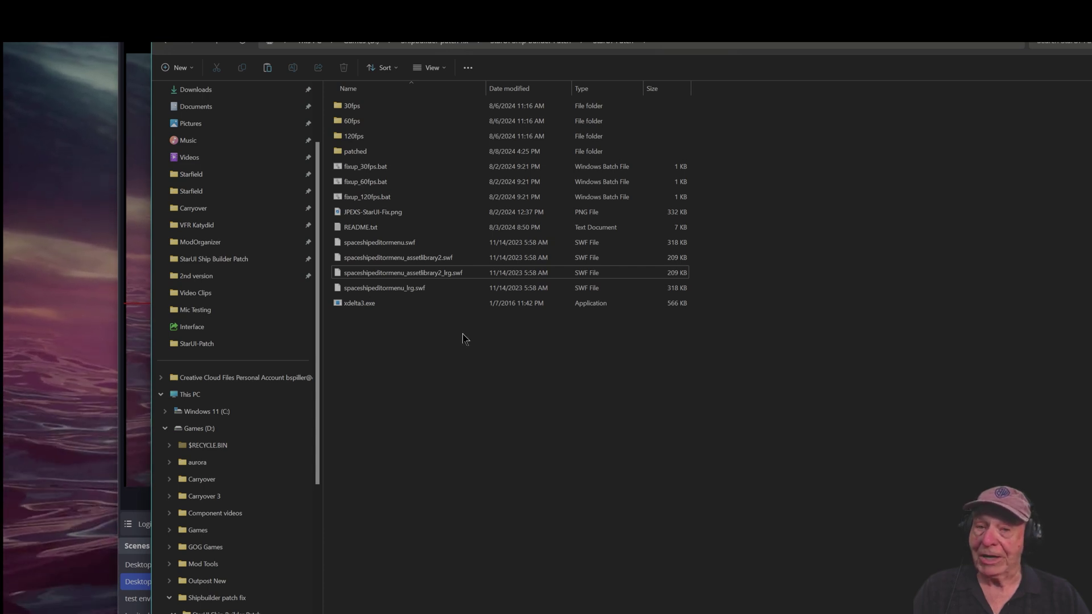
Step: Run fixup_60fps.bat in StarUI-Patch and copy the SWF files from patched over the originals in Starfield's Data\Interface folder
left_click(397, 182)
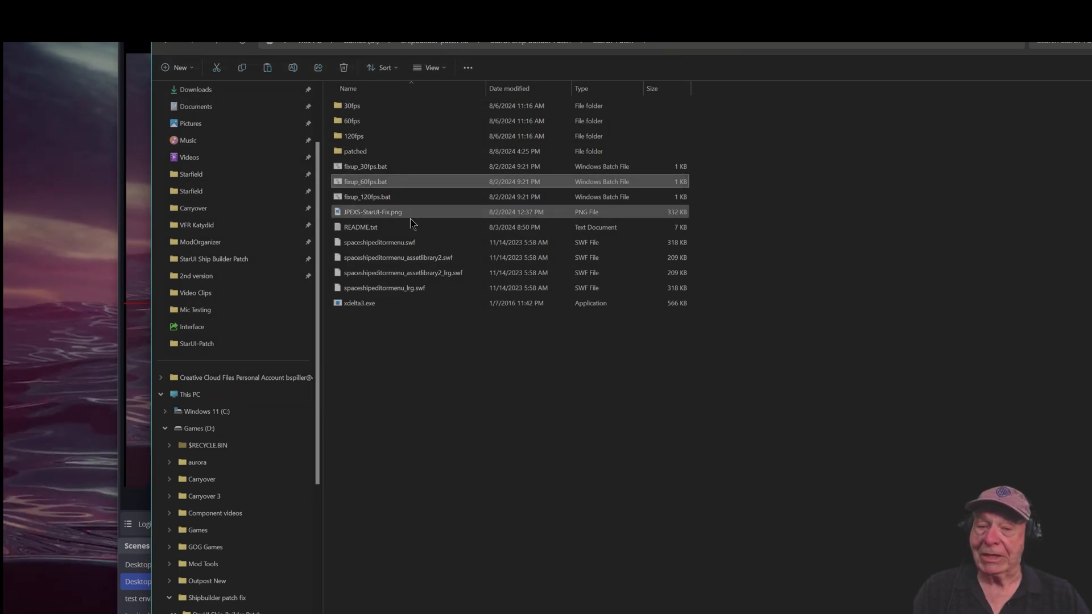
double_click(390, 153)
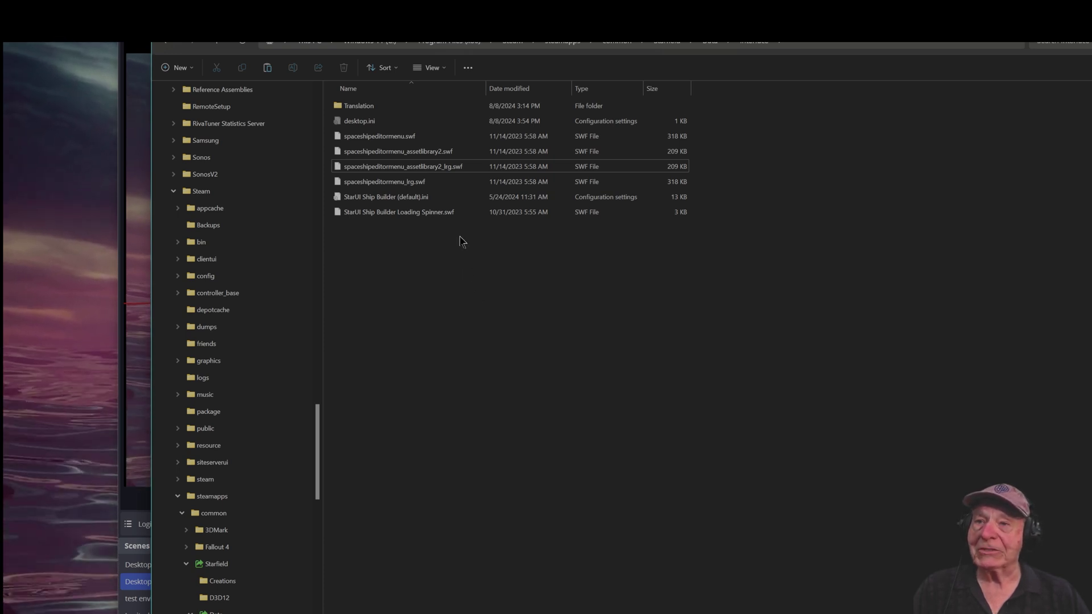
right_click(461, 240)
left_click(488, 310)
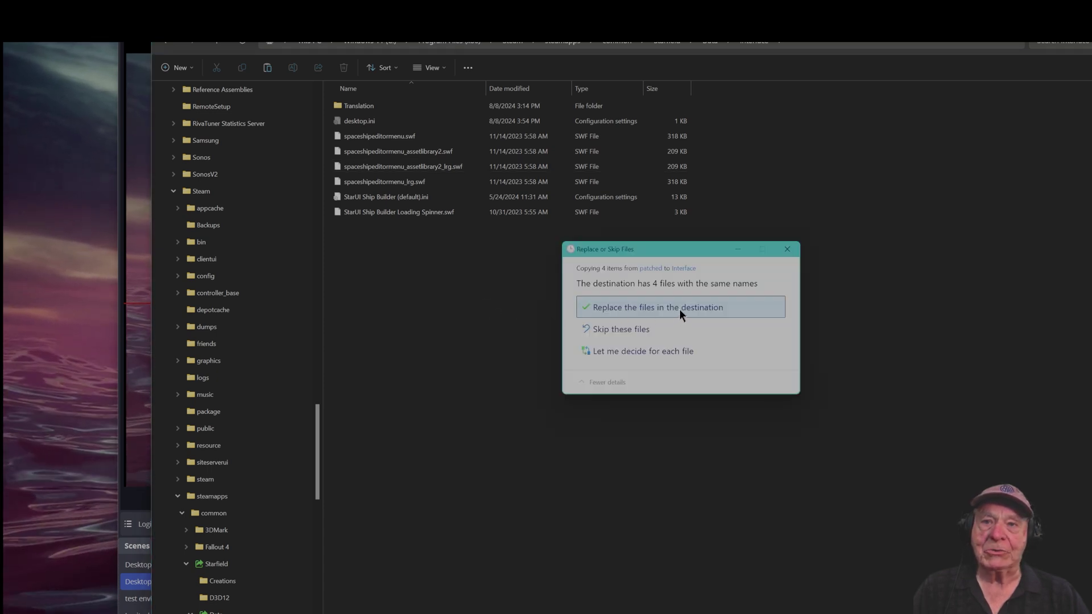
left_click(680, 311)
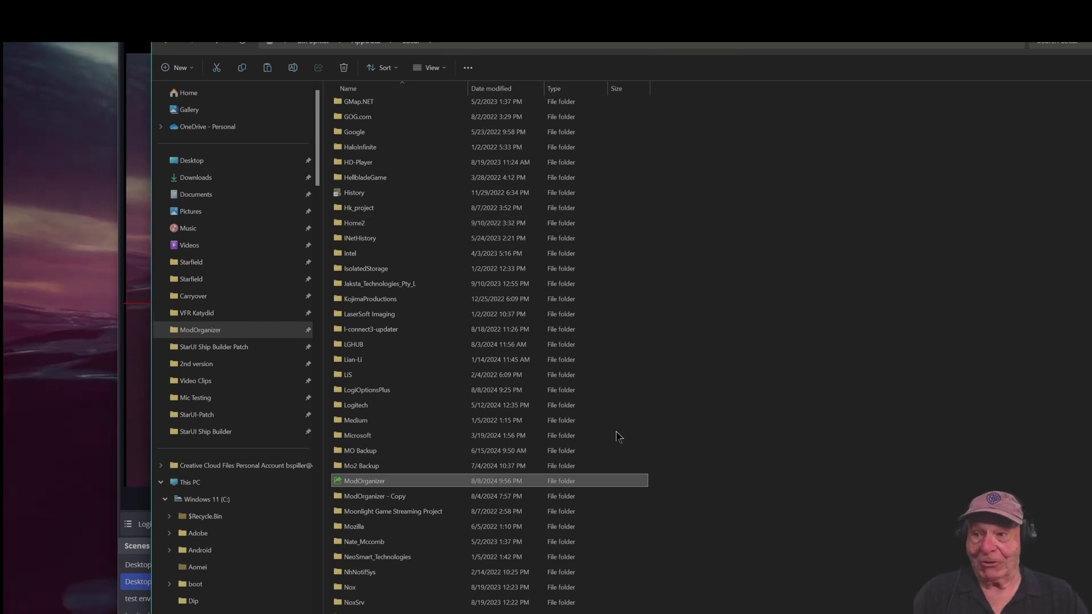
Step: Browse from the ModOrganizer folder through Starfield\mods to the StarUI Ship Builder mod's Interface folder
double_click(427, 485)
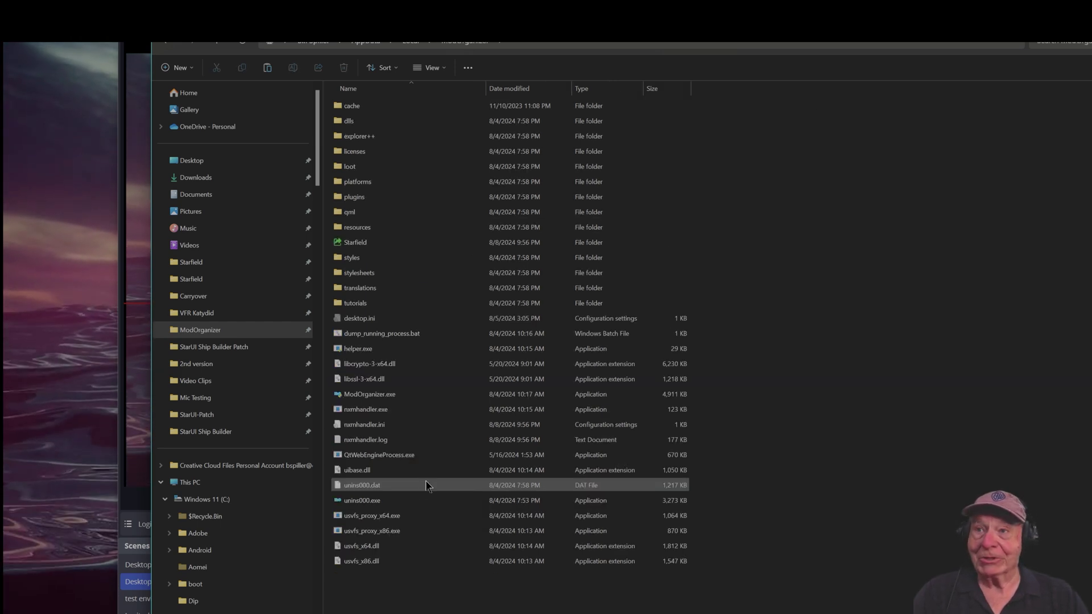
double_click(407, 244)
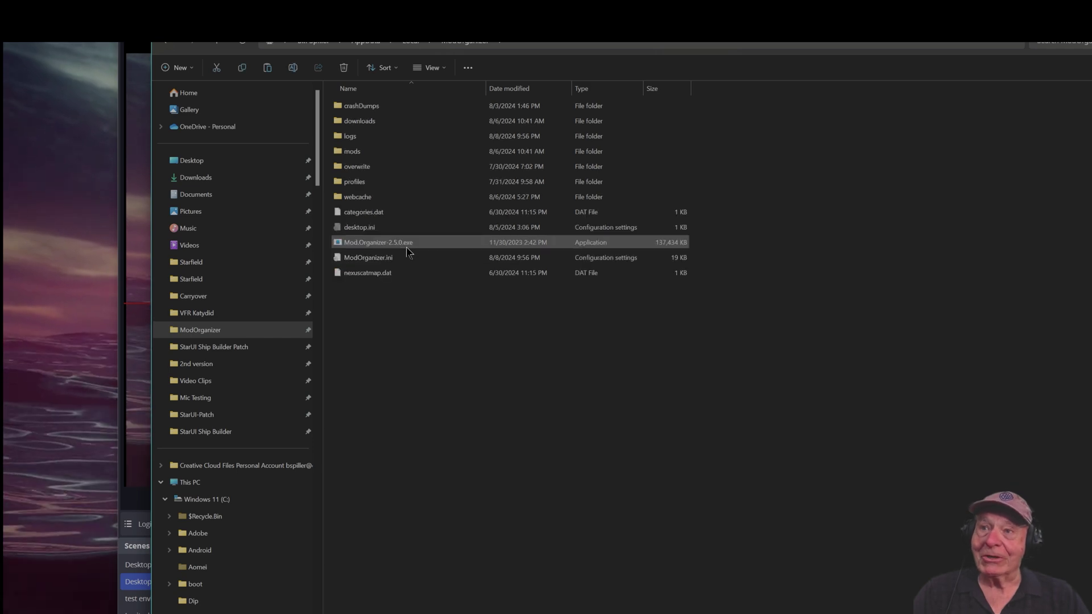
double_click(372, 151)
scroll(417, 241, "down", 5)
scroll(418, 239, "down", 12)
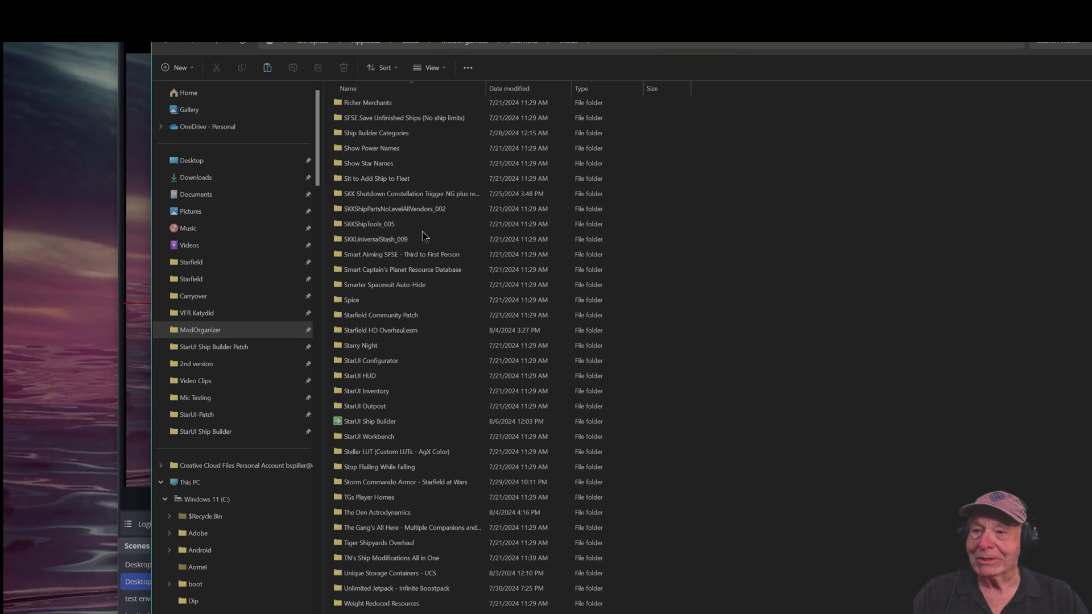
double_click(390, 423)
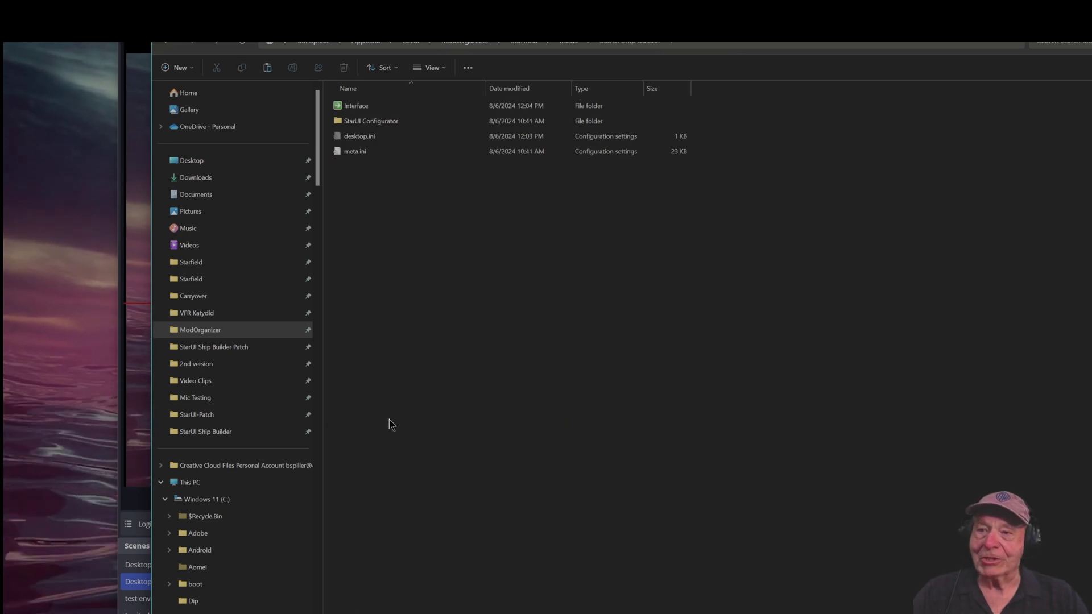
double_click(363, 107)
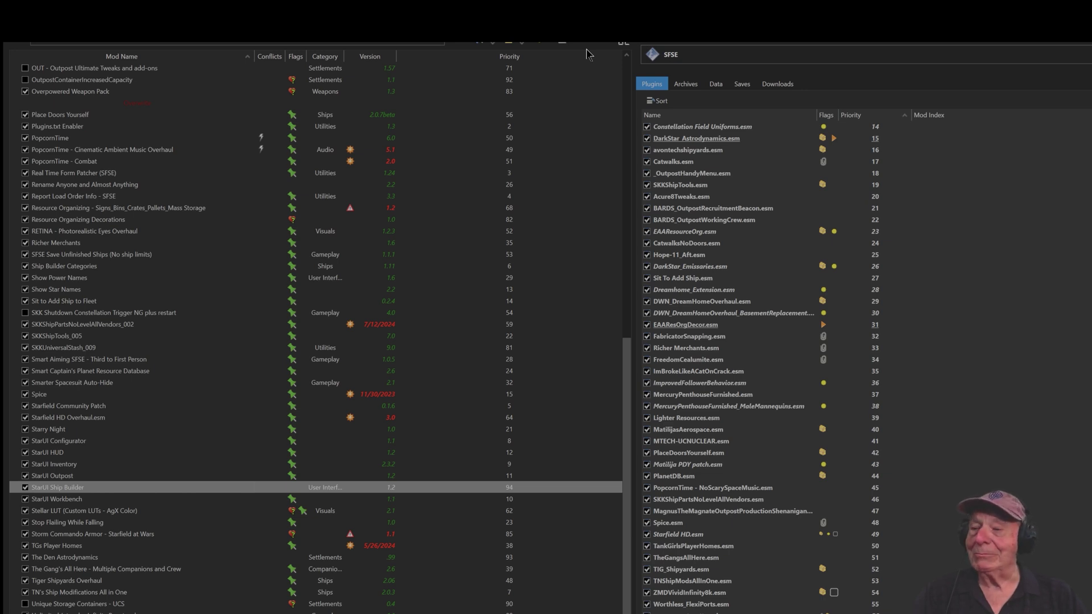
Step: Switch to Mod Organizer, show the StarUI Ship Builder mod's files in Explorer and open its Interface folder
right_click(184, 494)
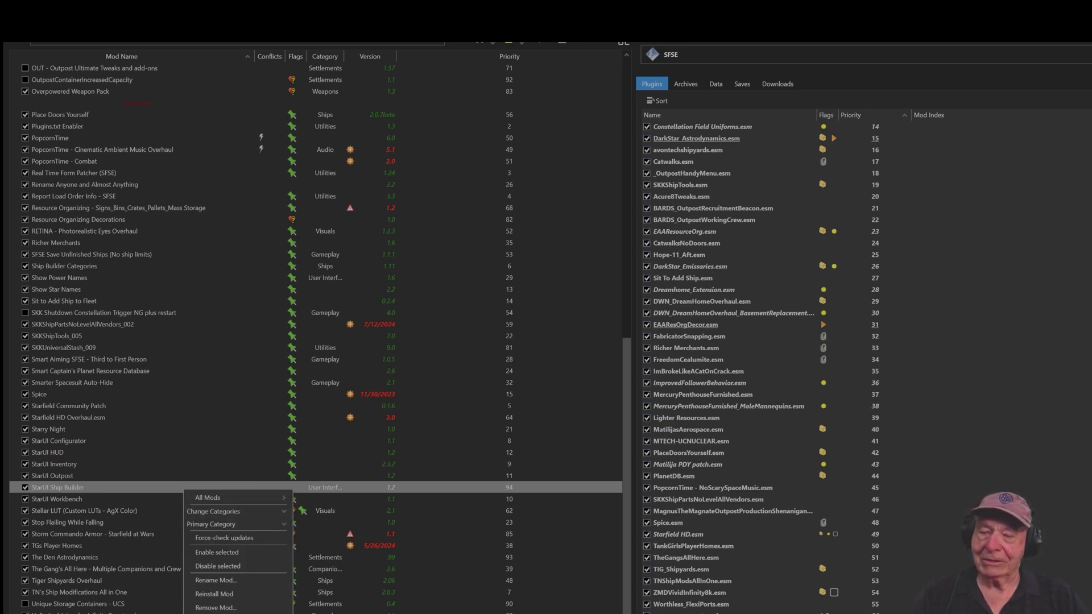
left_click(219, 612)
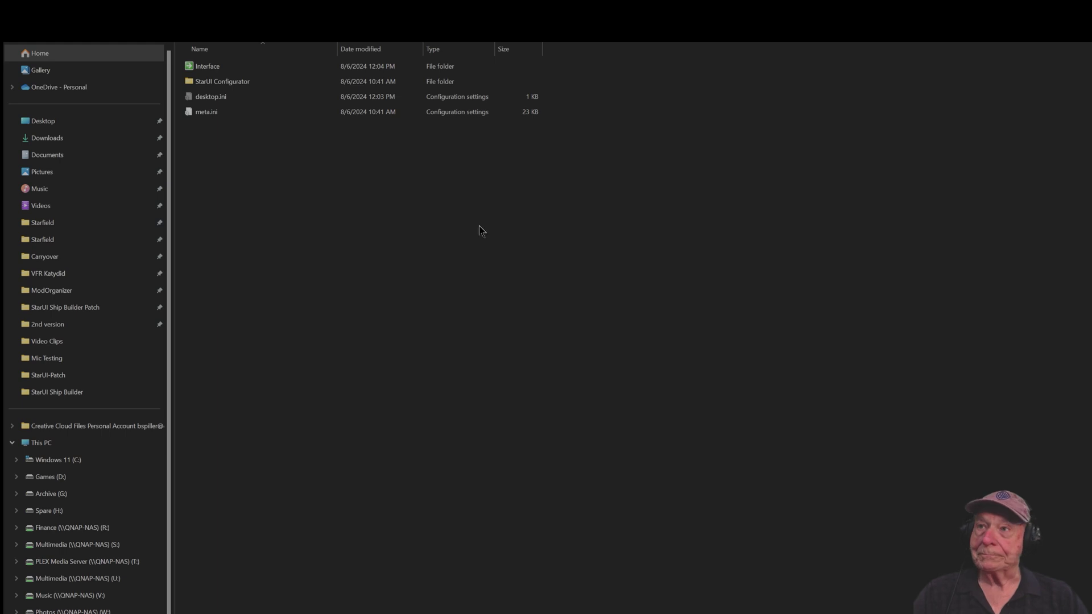
double_click(219, 70)
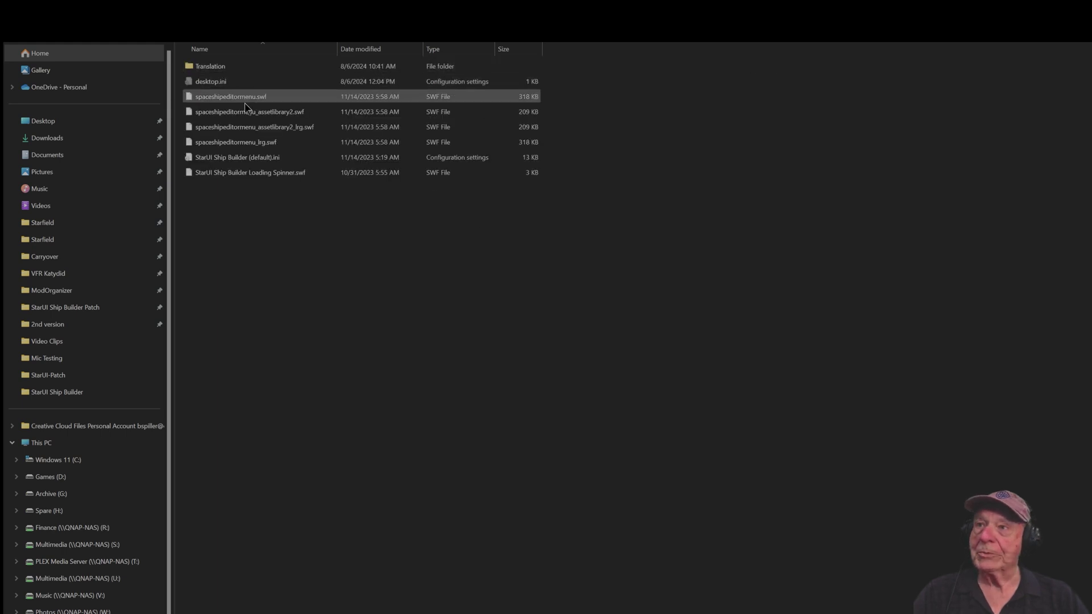
Step: Copy the four spaceshipeditormenu SWF files from the mod's Interface folder into the StarUI-Patch folder
left_click(254, 98)
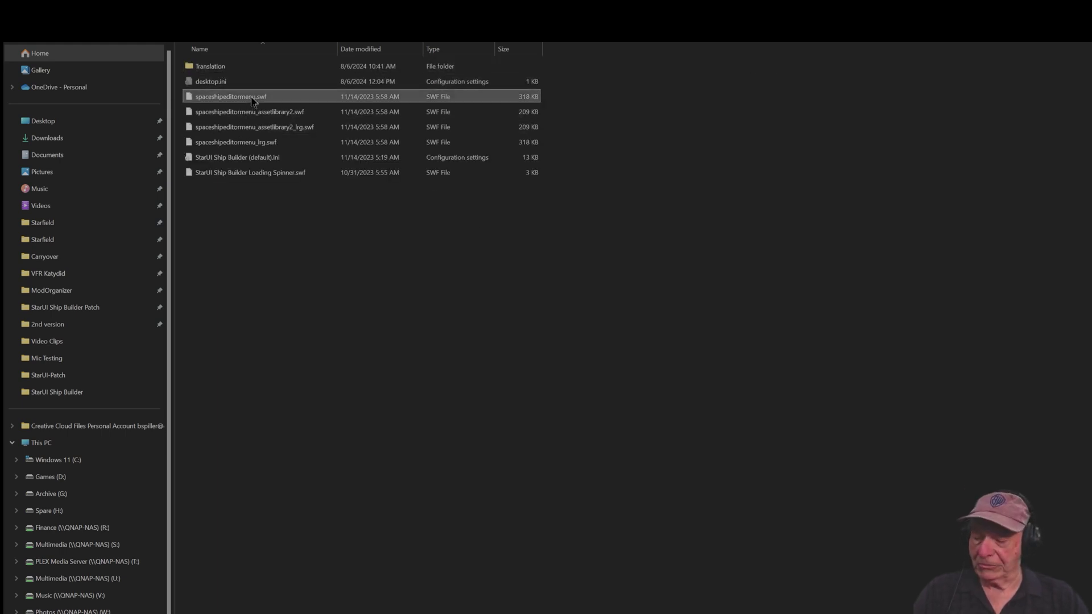
left_click(268, 144, "shift")
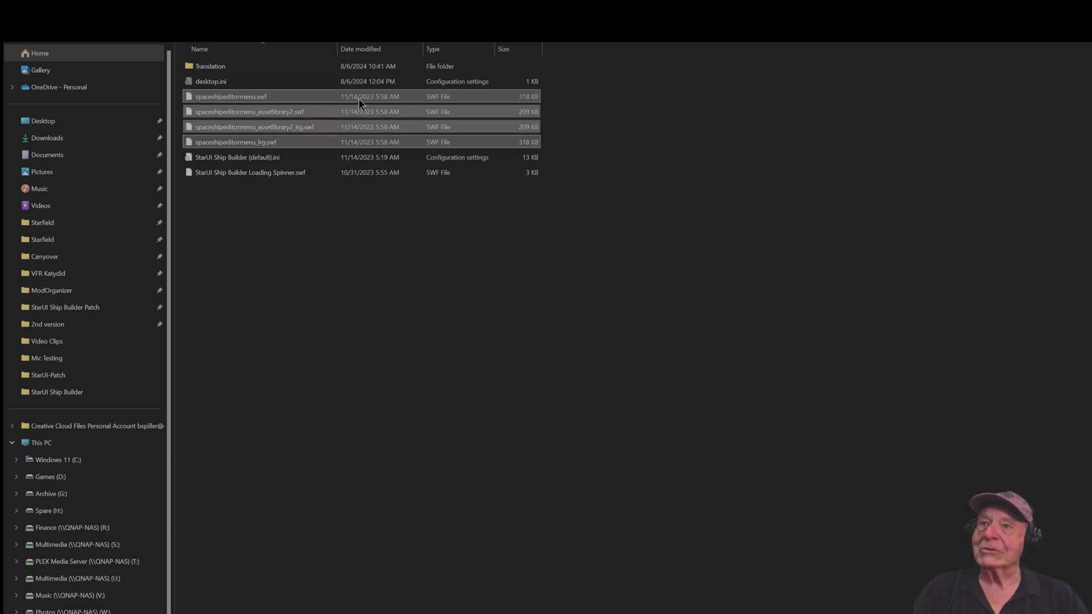
right_click(308, 115)
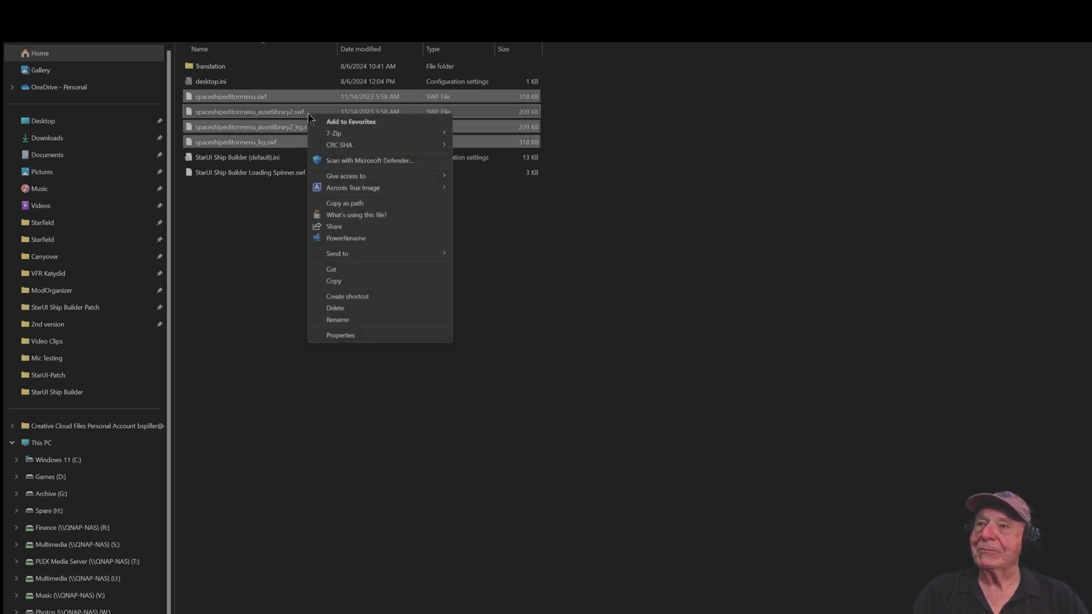
left_click(335, 281)
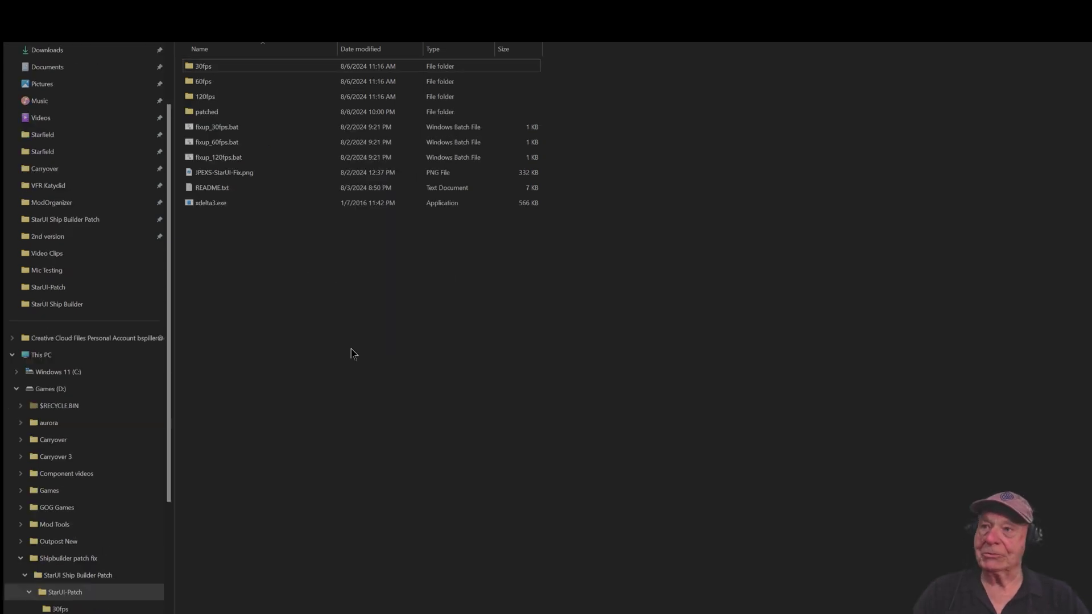
right_click(298, 237)
mouse_move(302, 249)
left_click(325, 311)
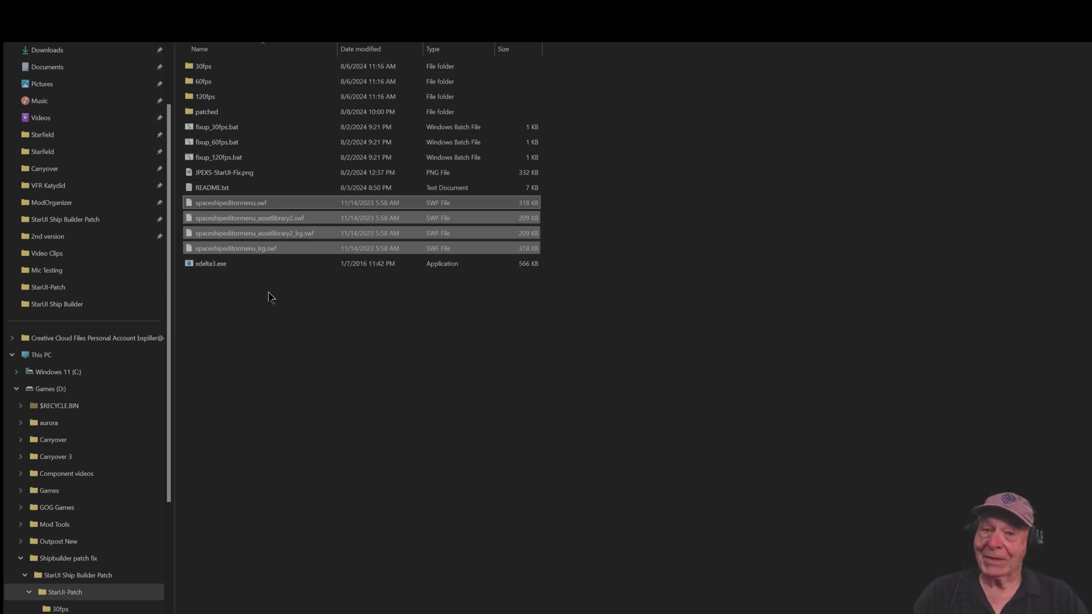
Step: Run fixup_60fps.bat and copy all four SWF files from the patched folder to the clipboard
left_click(249, 146)
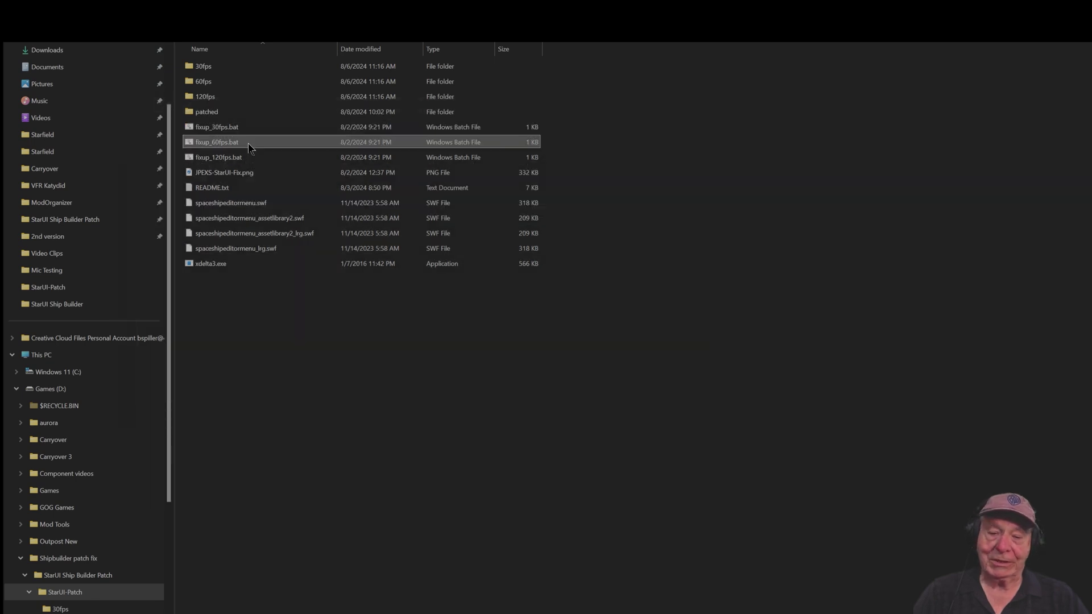
double_click(230, 113)
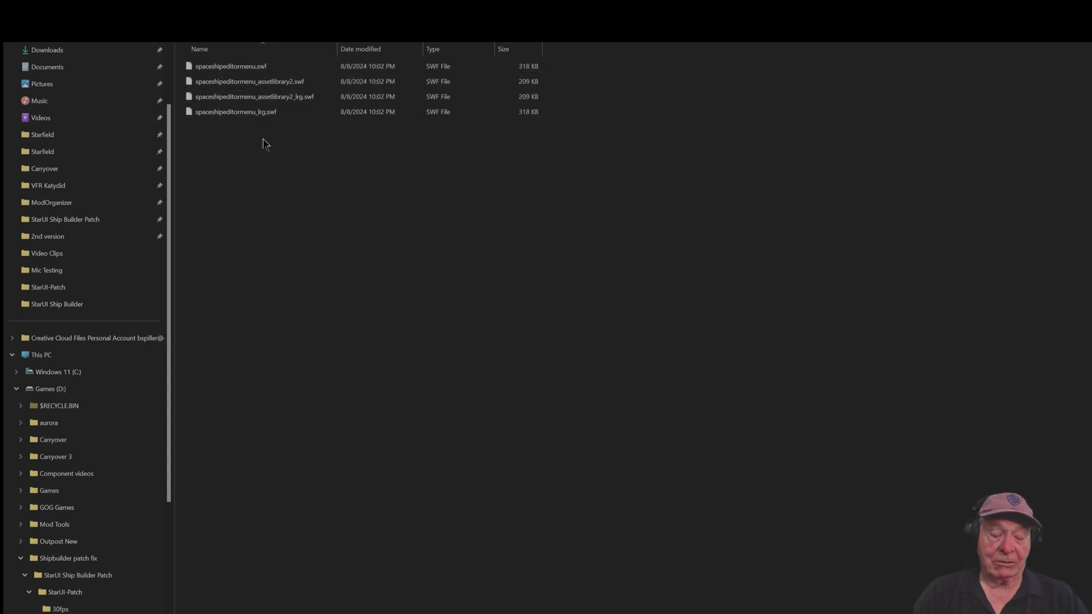
left_click(255, 70)
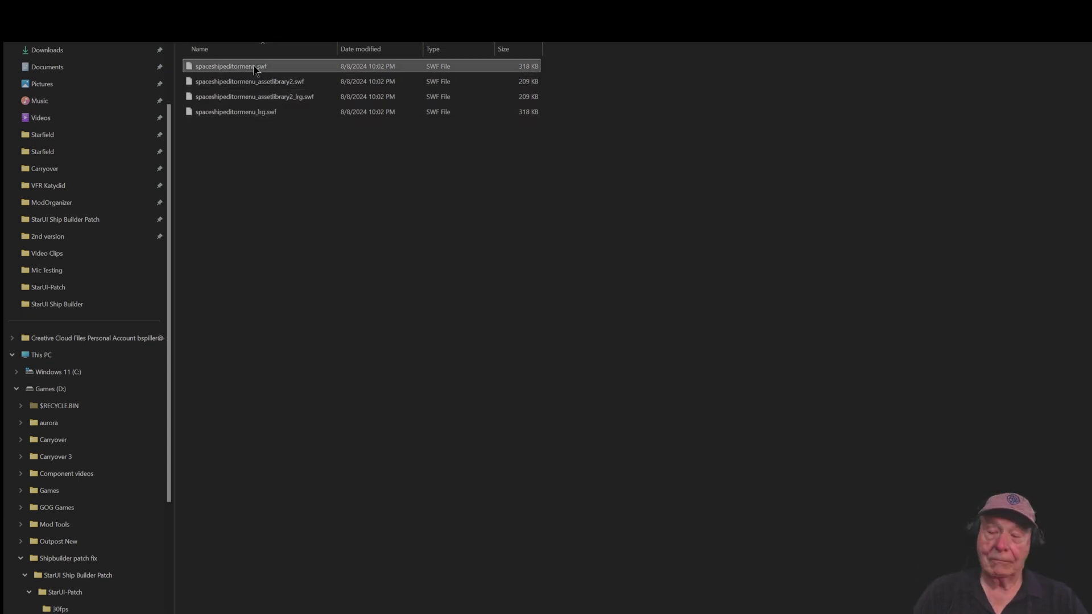
left_click(260, 111, "shift")
right_click(261, 97)
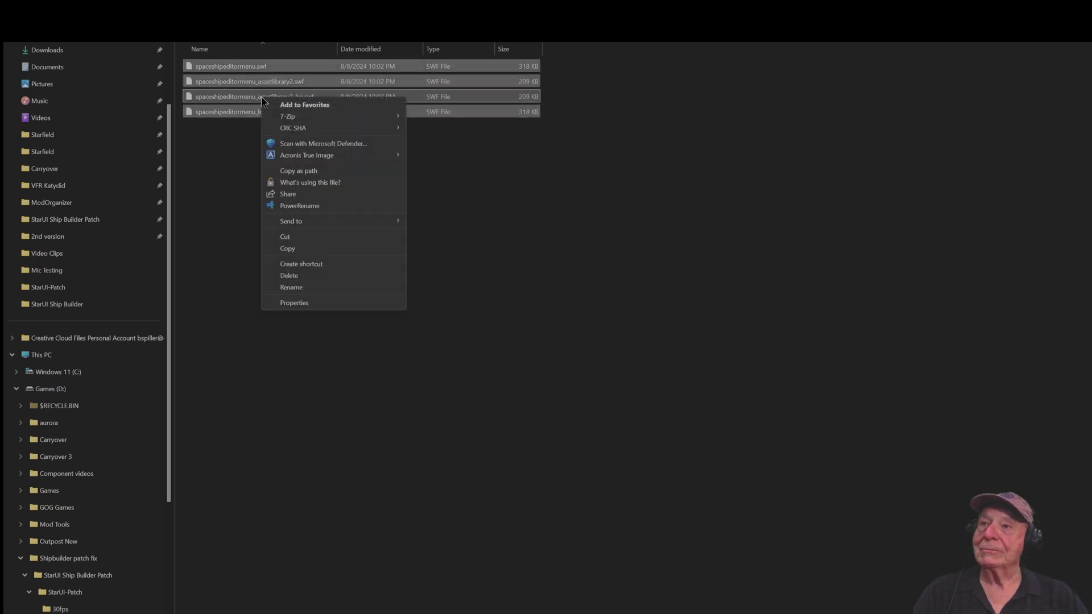
left_click(287, 249)
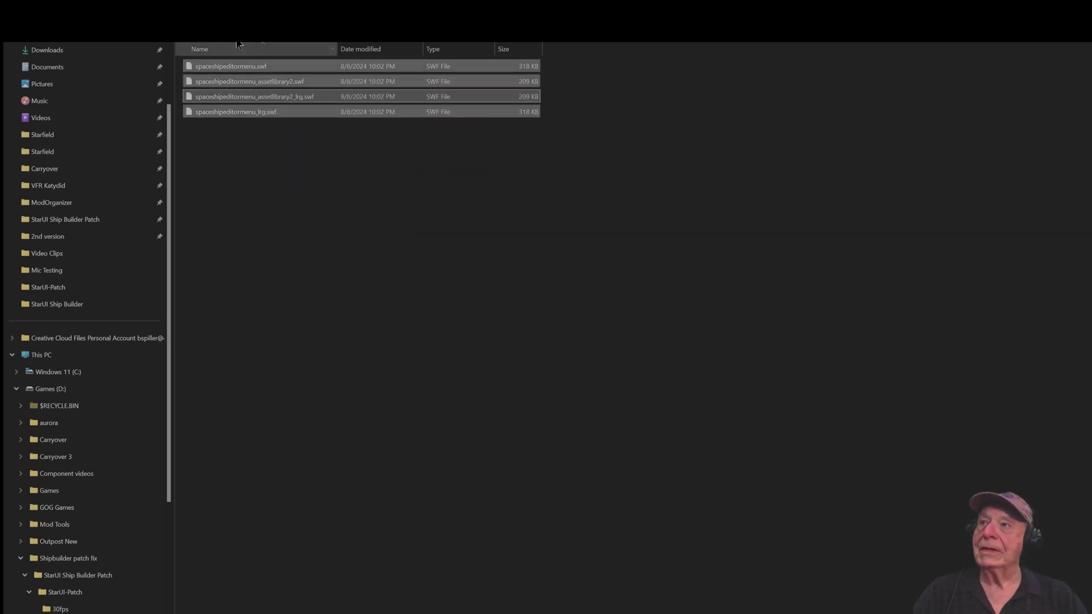
Step: Paste the four patched SWF files into the StarUI Ship Builder mod's Interface folder, replacing the existing files
key("ctrl+Tab")
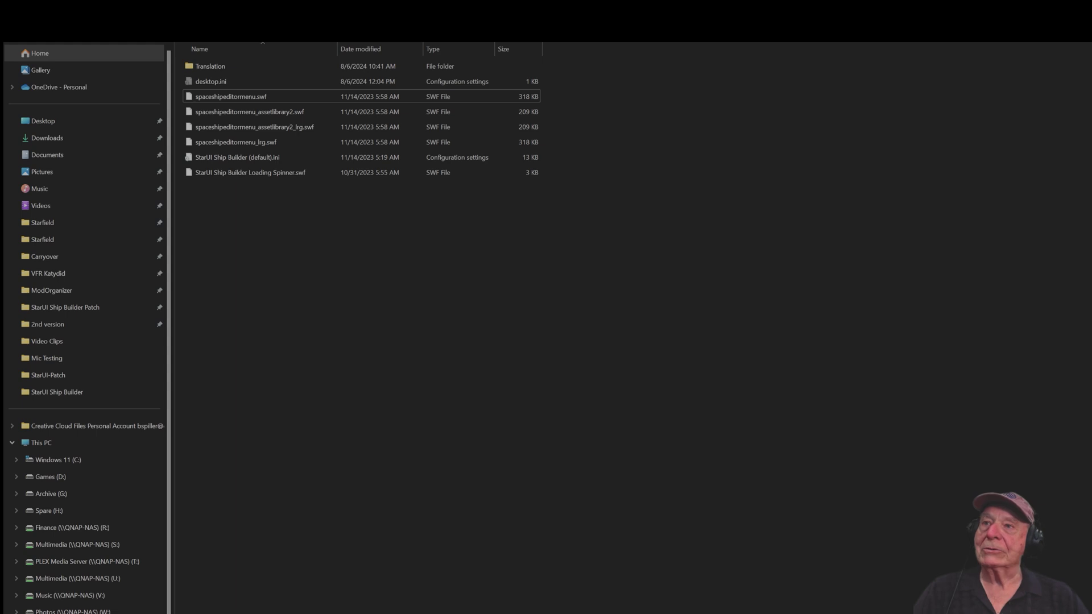
right_click(305, 217)
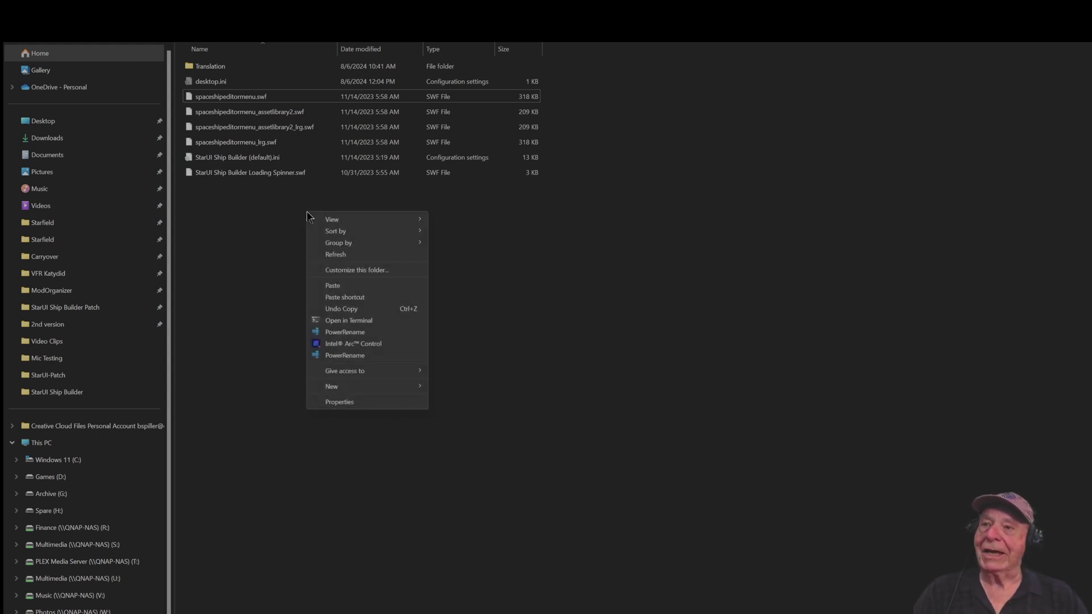
left_click(335, 286)
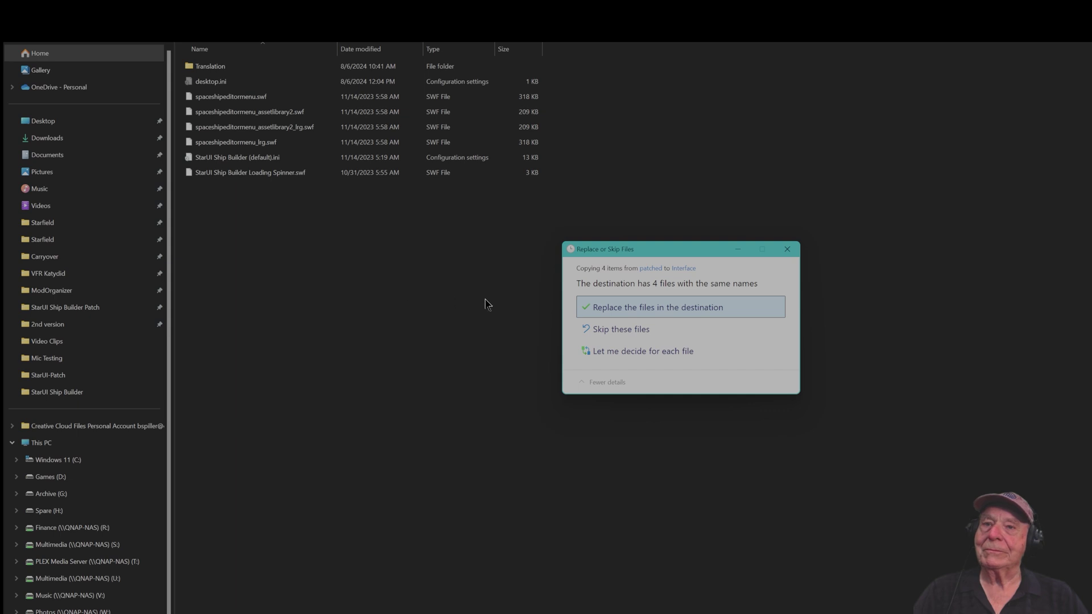
left_click(671, 303)
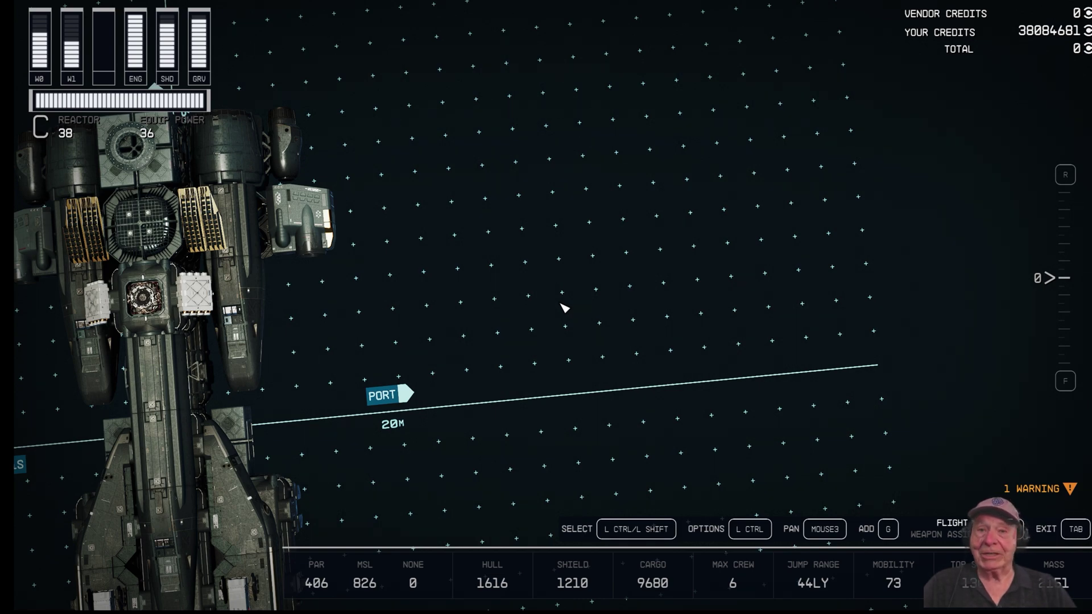
Step: In Starfield's ship builder, cycle the Taiyo 2x1 Top A hab through its variants up to Taiyo Armory and cancel adding it
key("g")
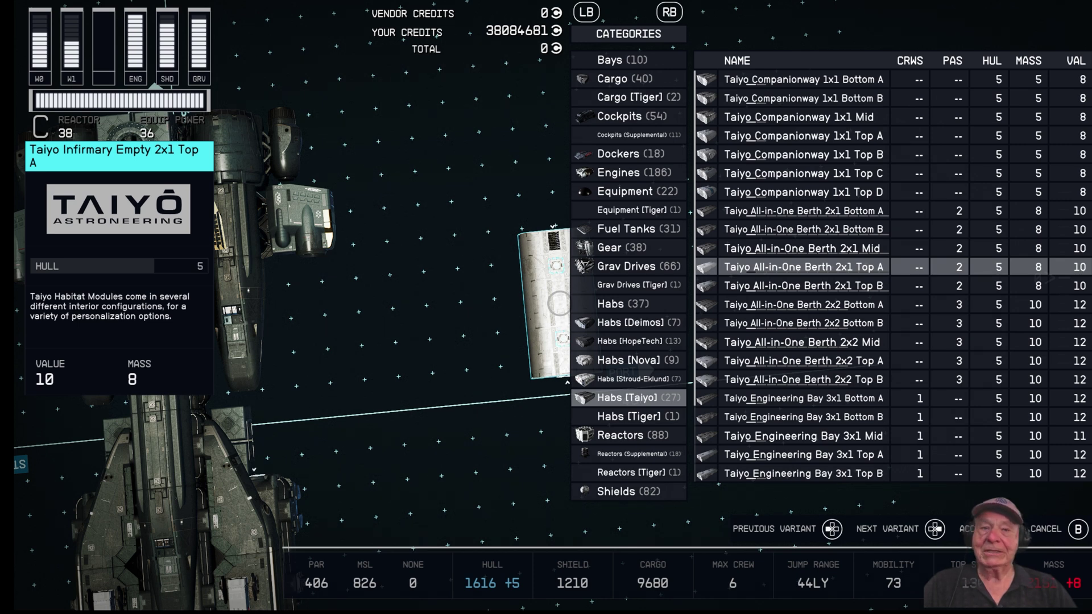
key("Right")
key("Right")
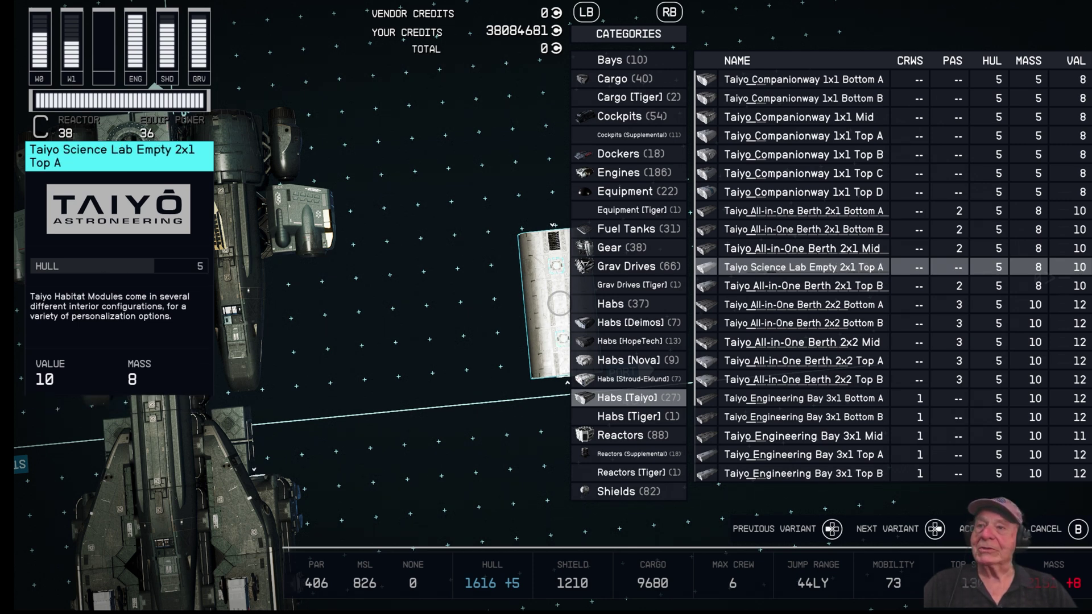
key("Right")
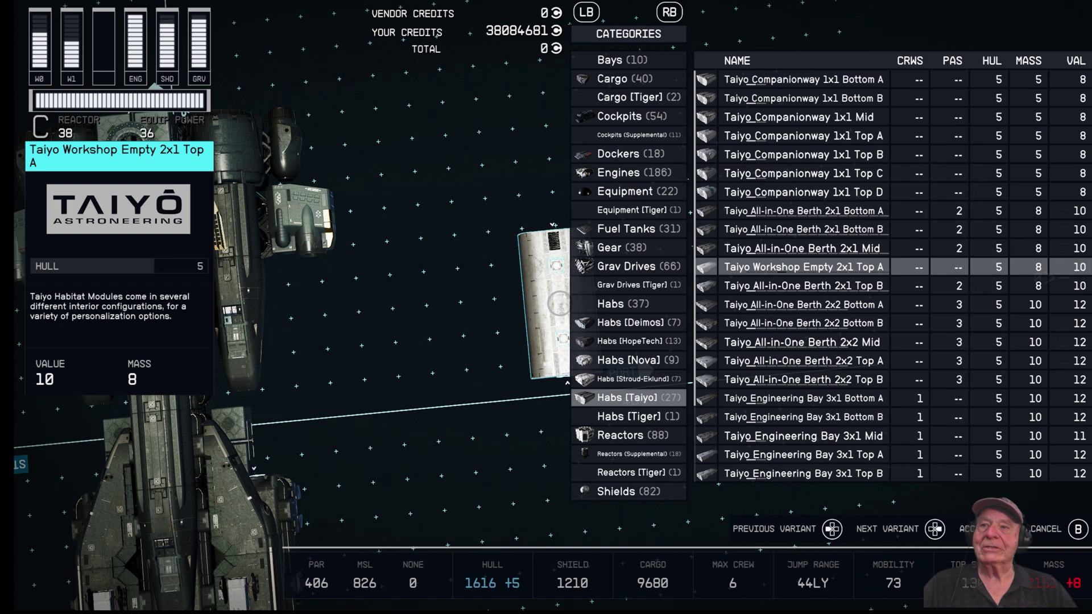
key("Right")
key("Right")
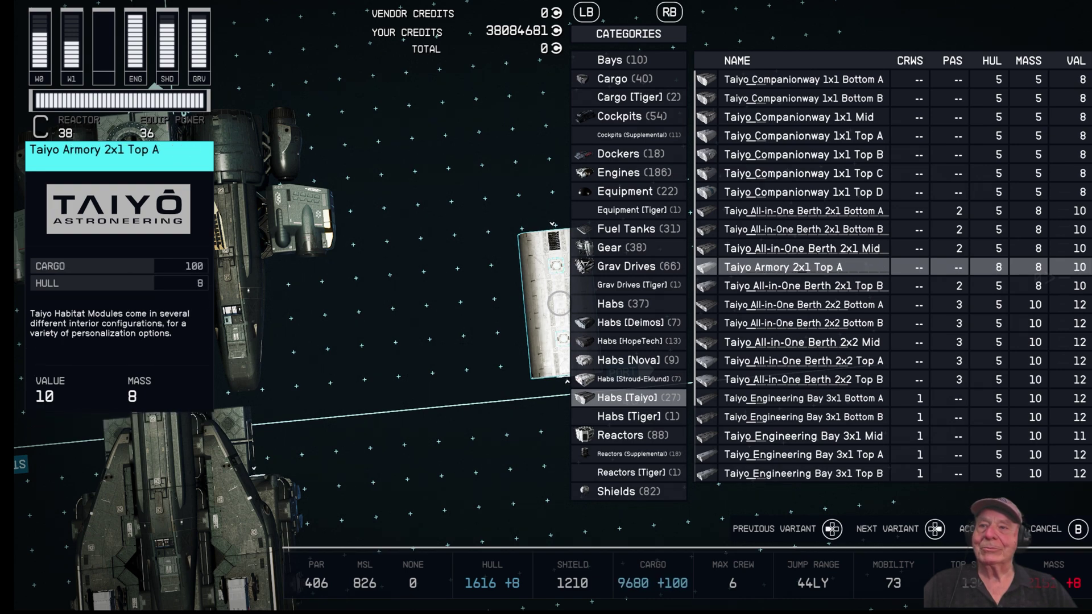
key("Escape")
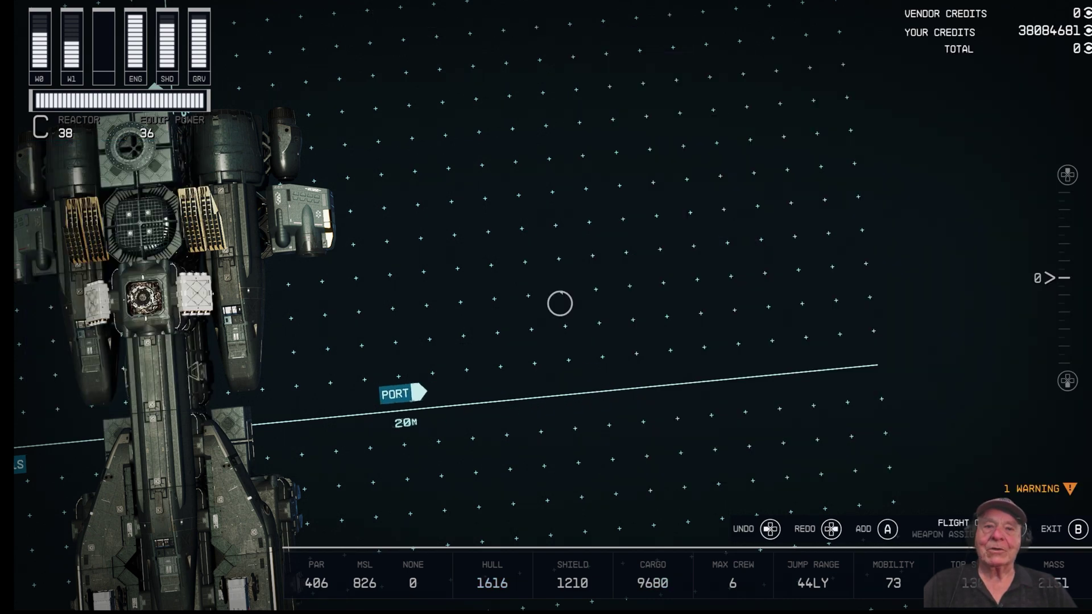
Step: Reopen the ship parts list and browse the shield, structural, braking engine and weapon categories
key("a")
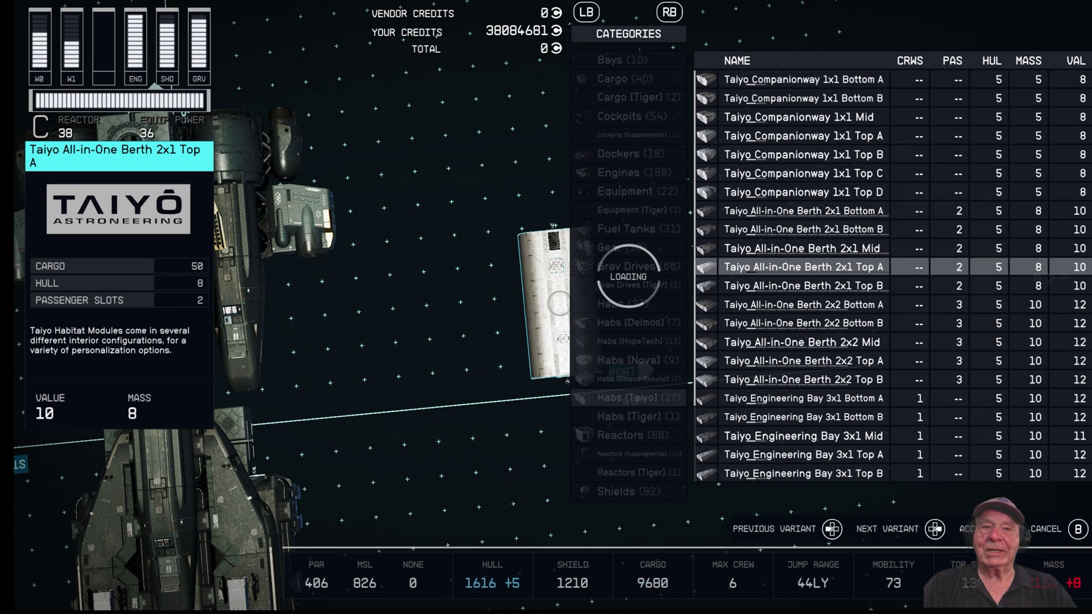
key("Right")
key("Down")
key("Down")
key("Down")
key("Down")
key("Down")
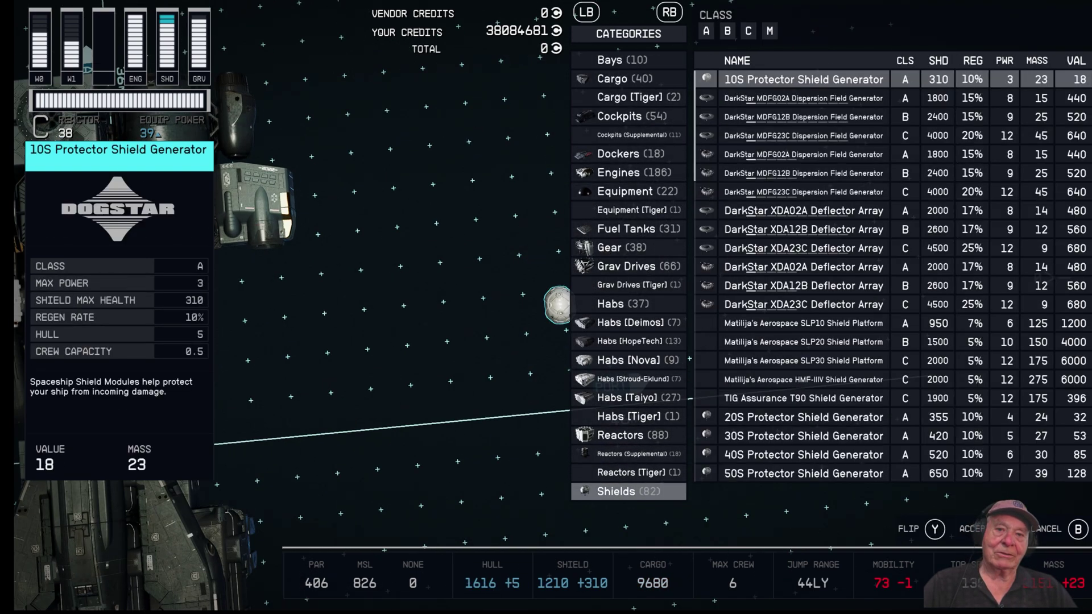
left_click(804, 398)
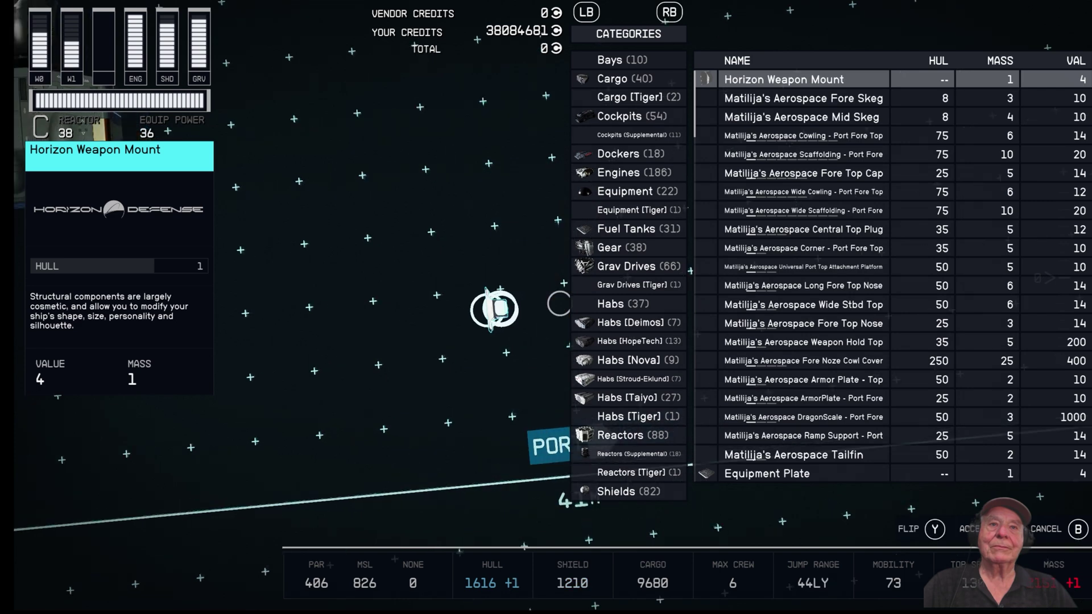
key("Down")
key("Down")
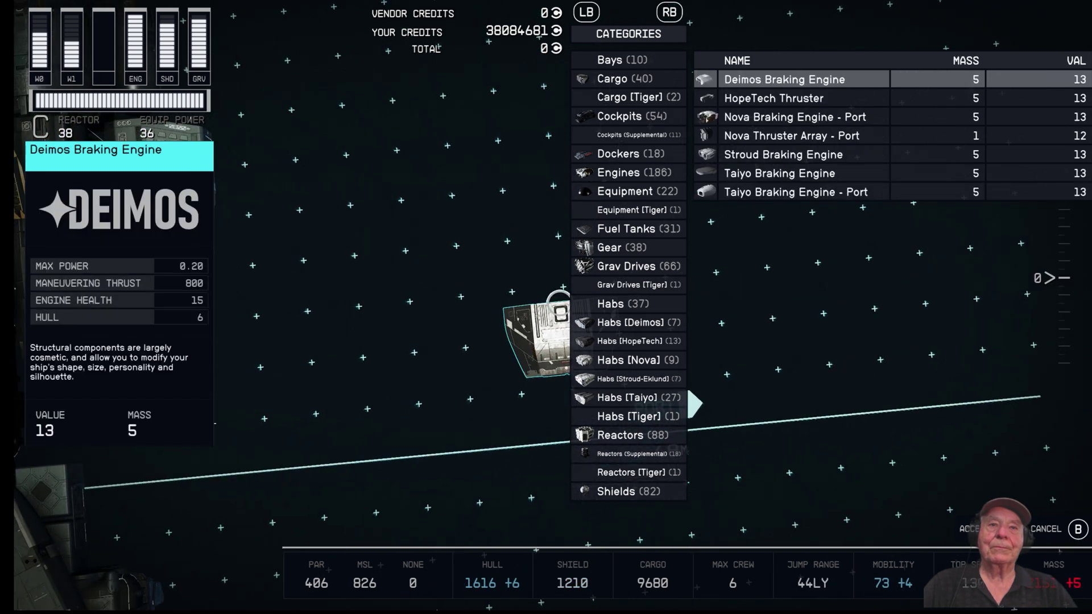
key("Down")
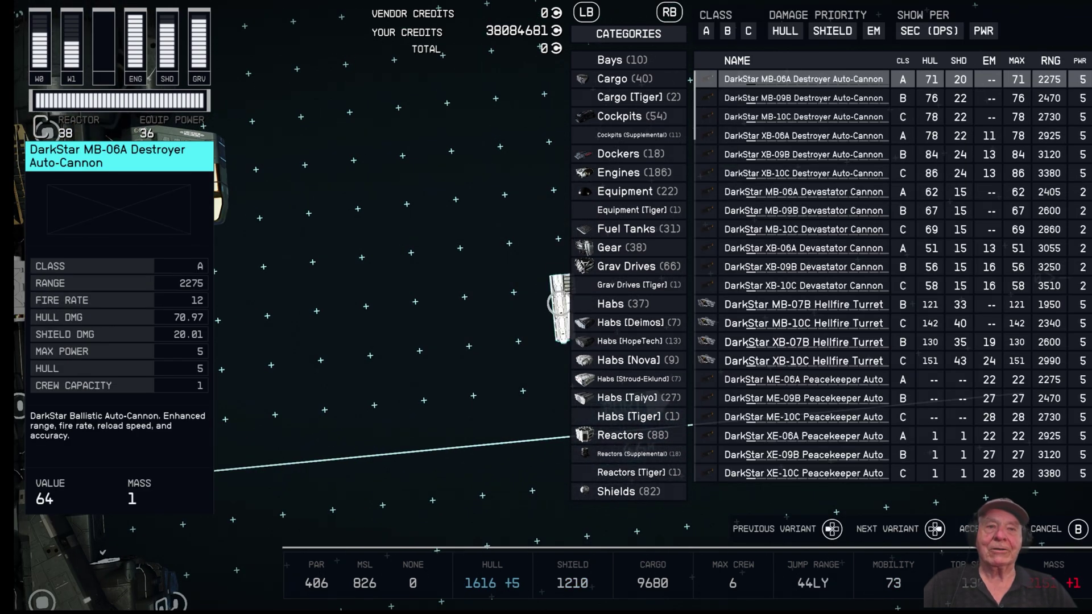
scroll(558, 304, "up", 3)
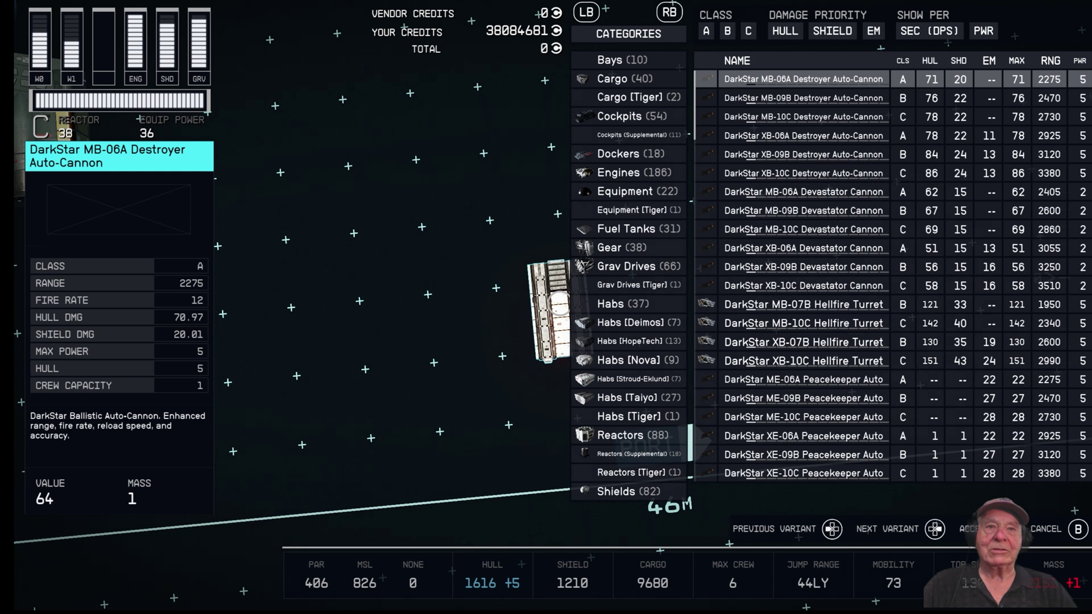
Step: Go through the DarkStar weapons down to the XB-10C Devastator Cannon and exit the ship builder
key("Down")
key("Down")
key("Down")
key("Down")
key("Down")
key("Down")
key("Down")
key("Down")
key("Down")
key("Down")
key("Down")
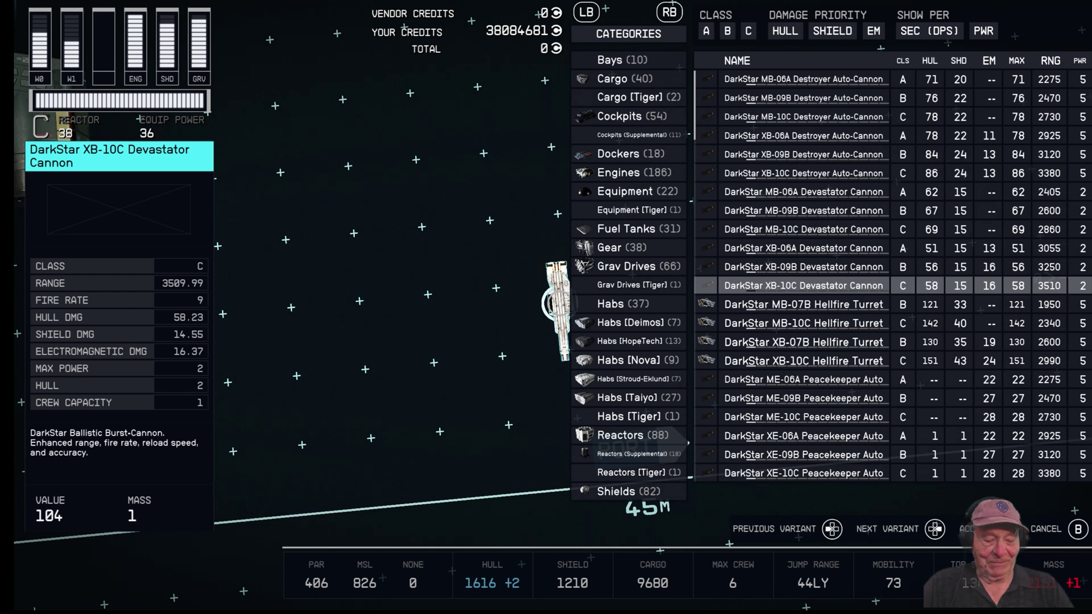
key("Escape")
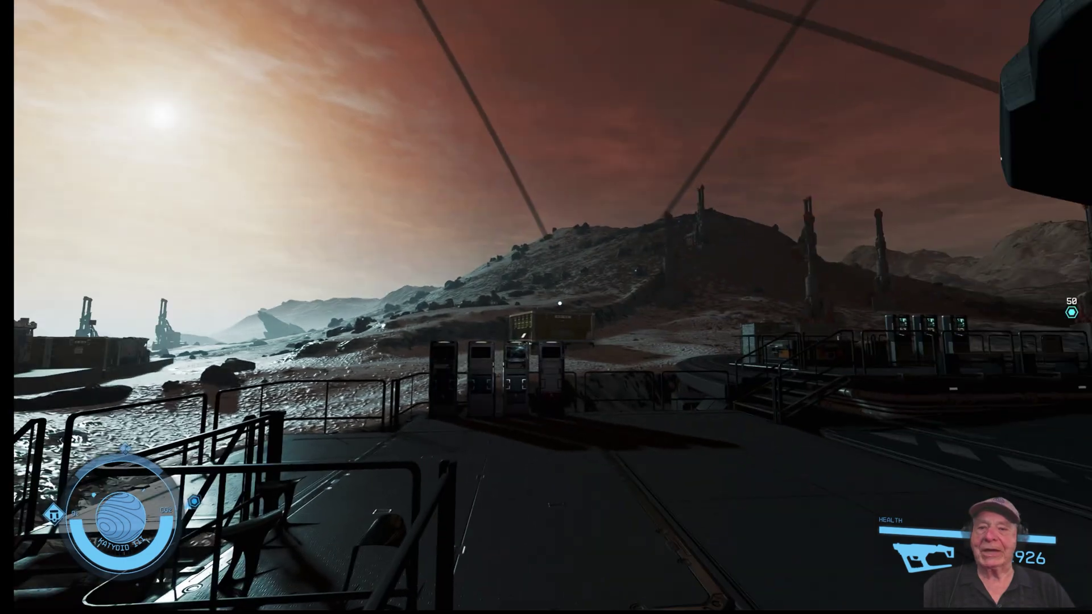
key("d")
key("w")
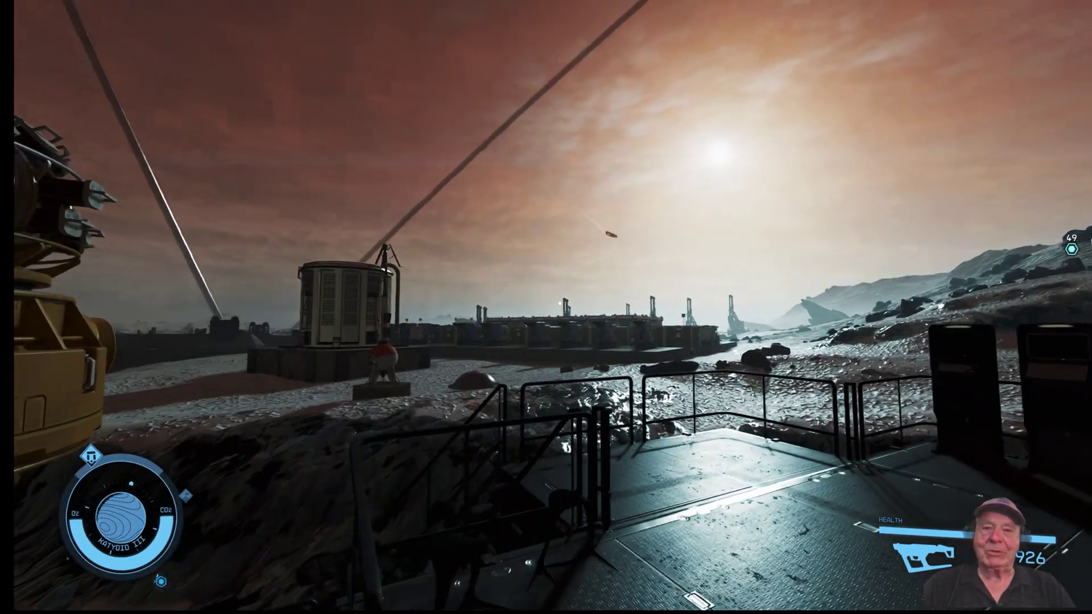